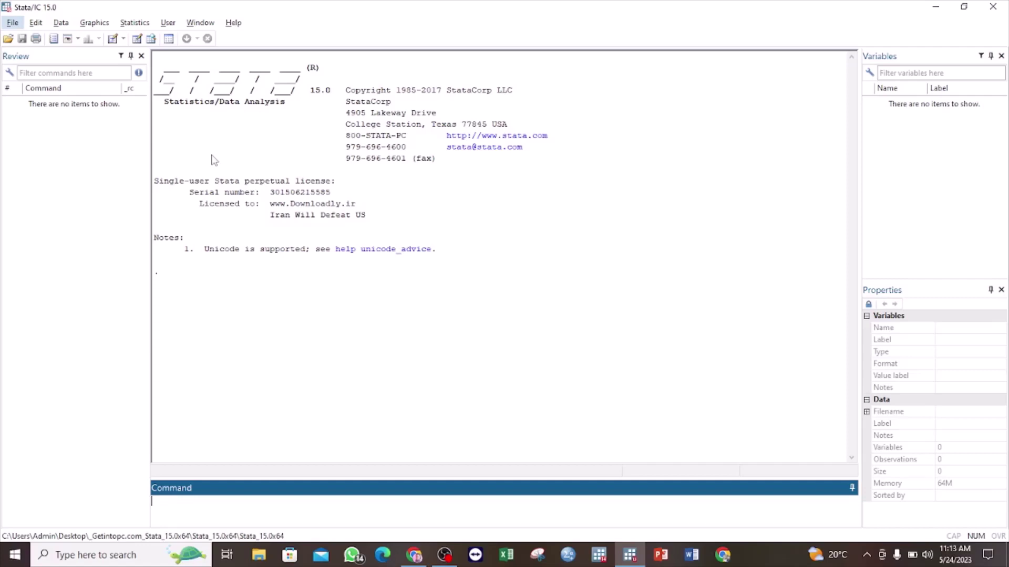
Load the installed example dataset bpwide.dta and bring the main Stata window to the front.
{"action": "left_click", "coordinate": [12, 23]}
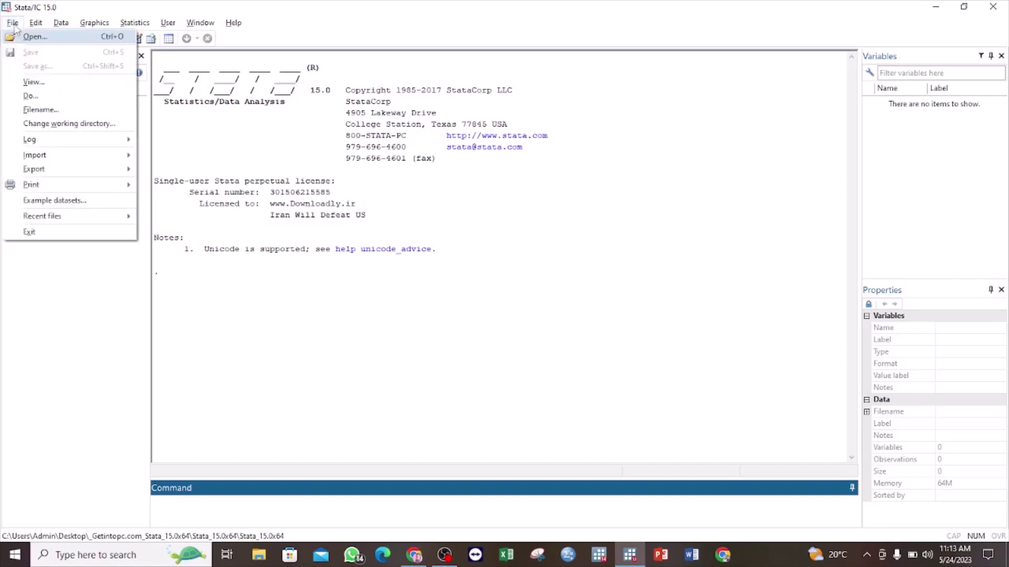
{"action": "left_click", "coordinate": [82, 202]}
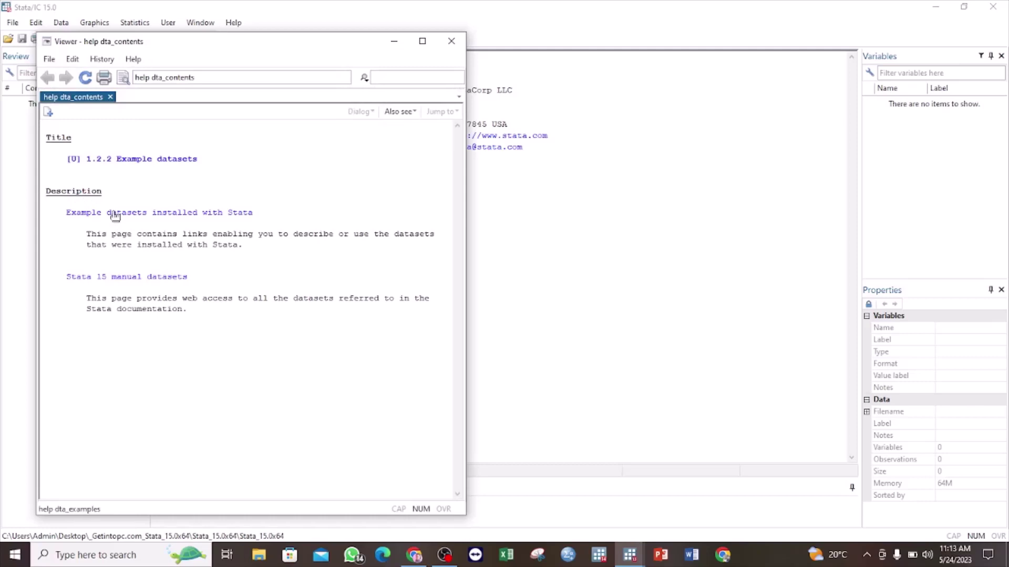
{"action": "left_click", "coordinate": [116, 214]}
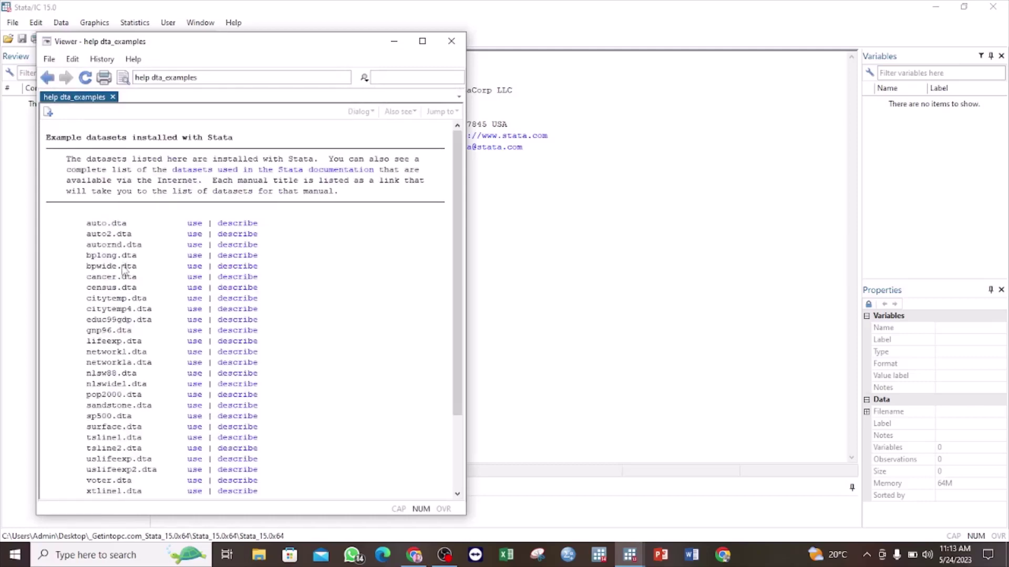
{"action": "left_click", "coordinate": [195, 266]}
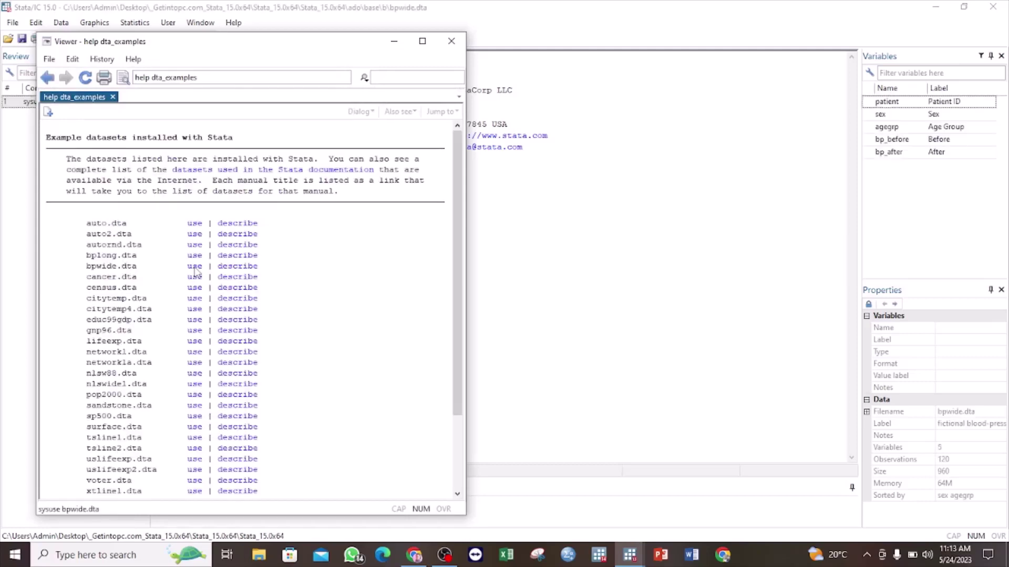
{"action": "left_click", "coordinate": [585, 281]}
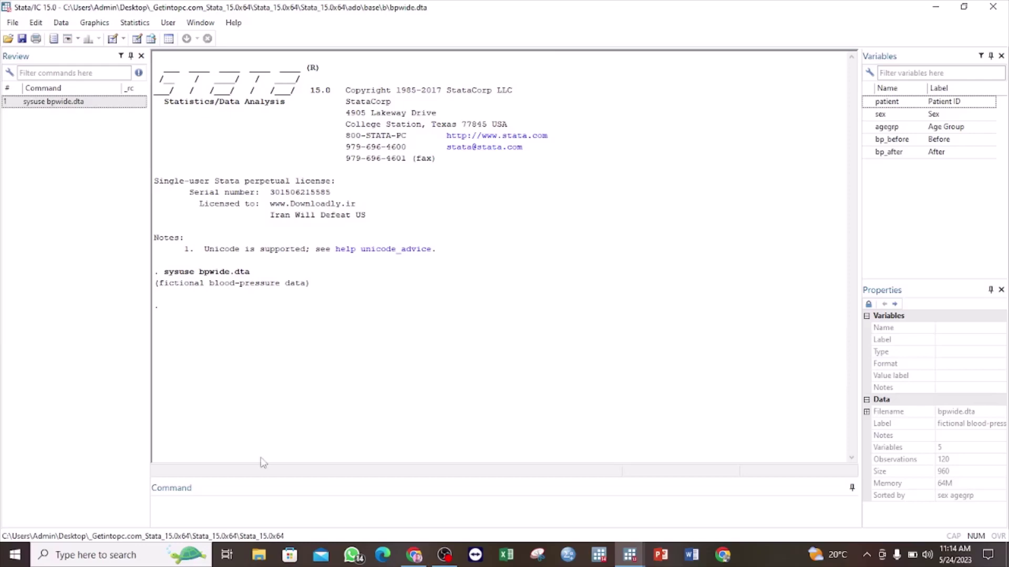
Install the asdoc package from SSC with the command ssc install asdoc.
{"action": "left_click", "coordinate": [211, 510]}
{"action": "type", "text": "ssc install"}
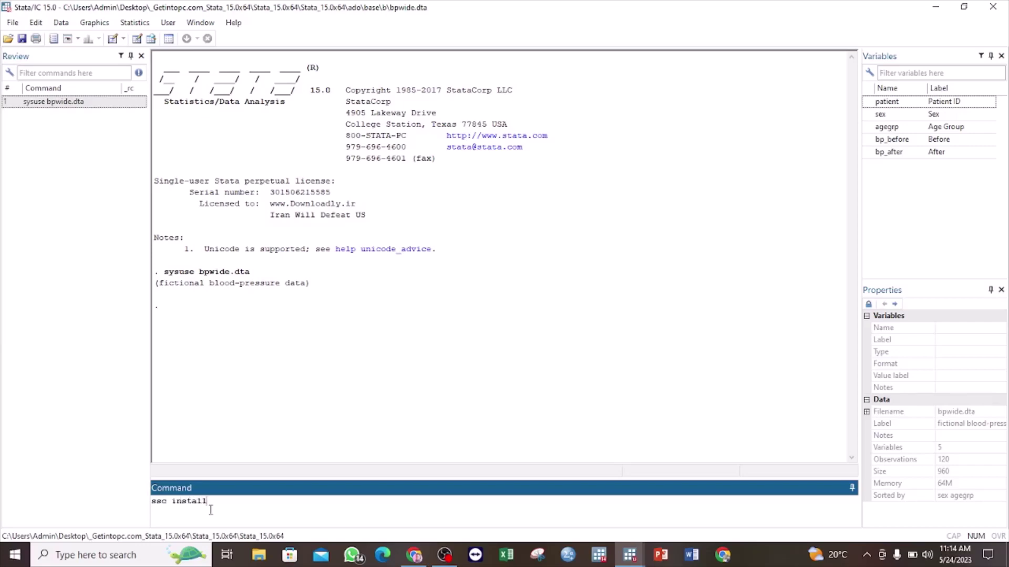
{"action": "type", "text": " asdoc"}
{"action": "key", "text": "Return"}
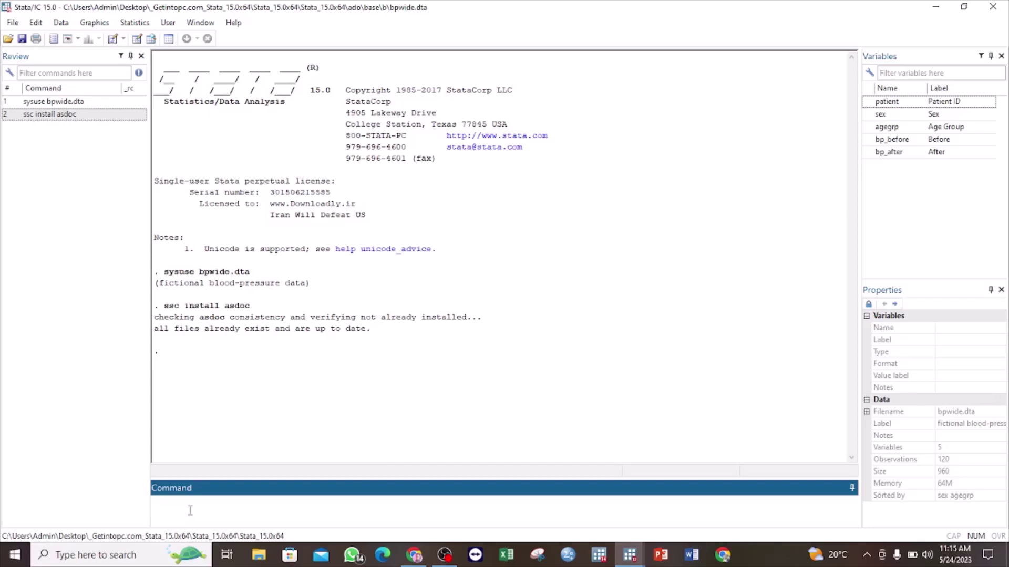
Export summary statistics for all variables with asdoc sum and open the resulting Myfile.doc.
{"action": "type", "text": "asdoc sum"}
{"action": "key", "text": "Return"}
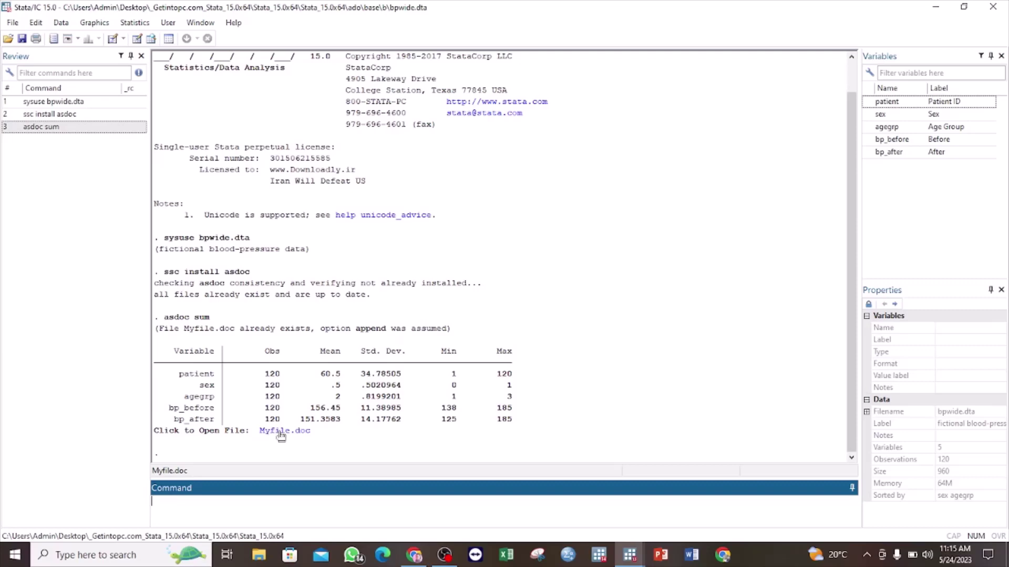
{"action": "left_click", "coordinate": [281, 434]}
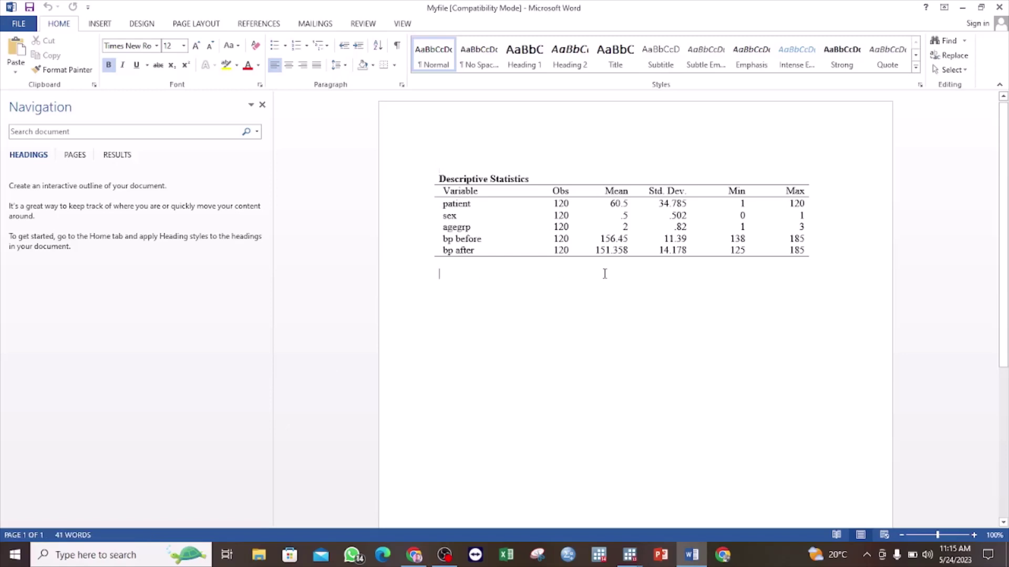
Examine the Descriptive Statistics table in the Word document, and switch back to Stata.
{"action": "left_click", "coordinate": [431, 180]}
{"action": "left_click", "coordinate": [520, 224]}
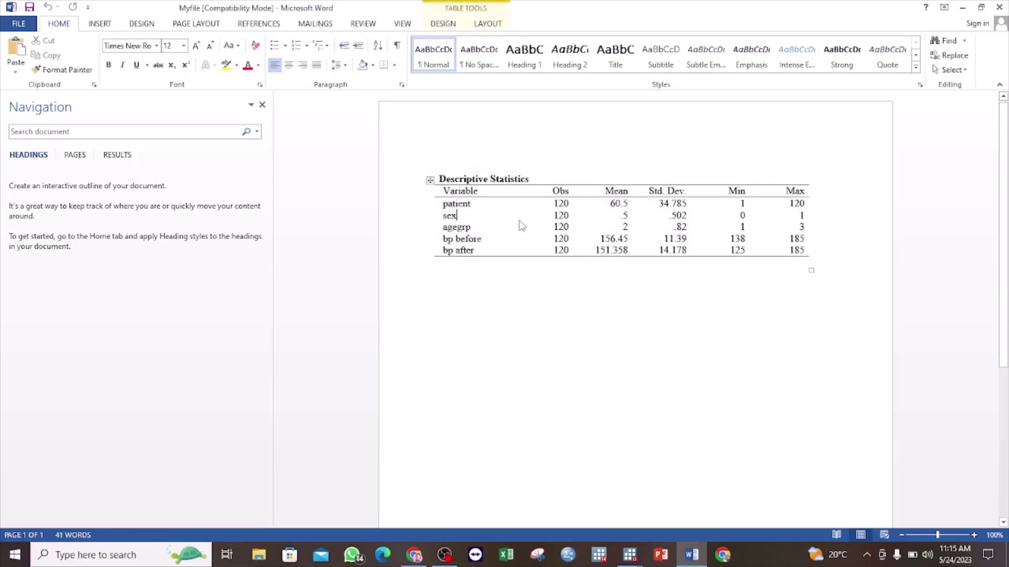
{"action": "left_click", "coordinate": [549, 167]}
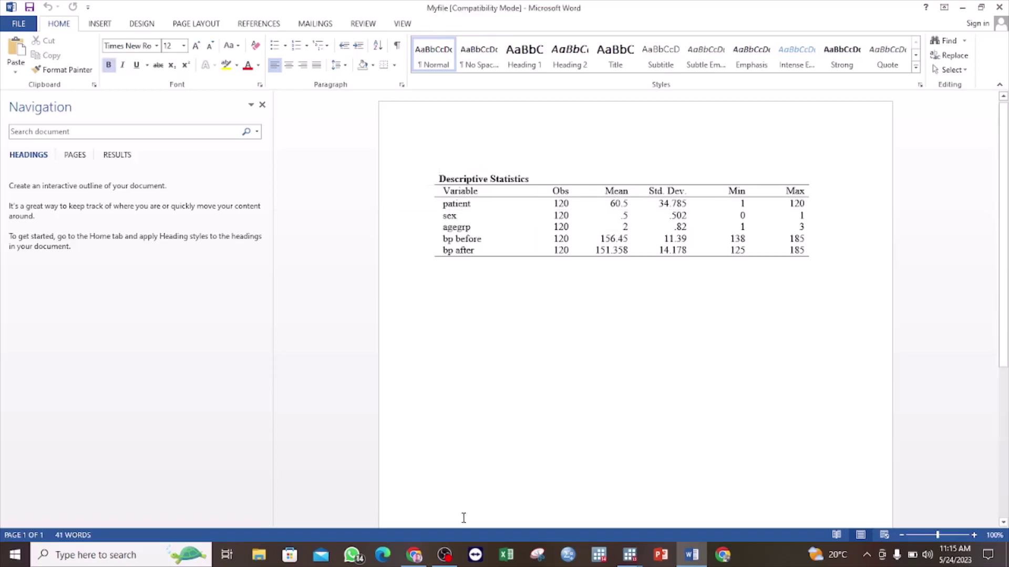
{"action": "mouse_move", "coordinate": [630, 555]}
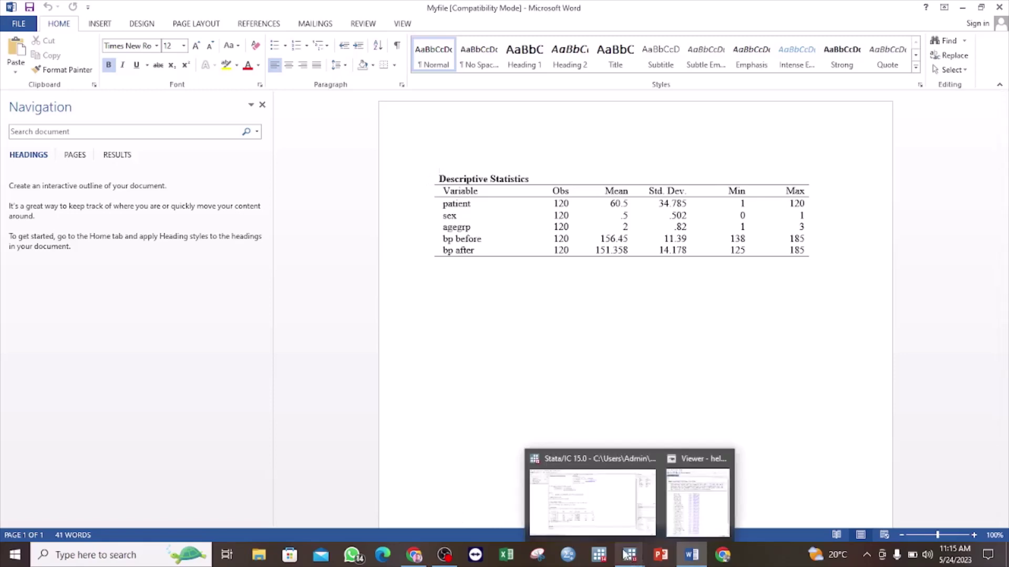
{"action": "left_click", "coordinate": [576, 502]}
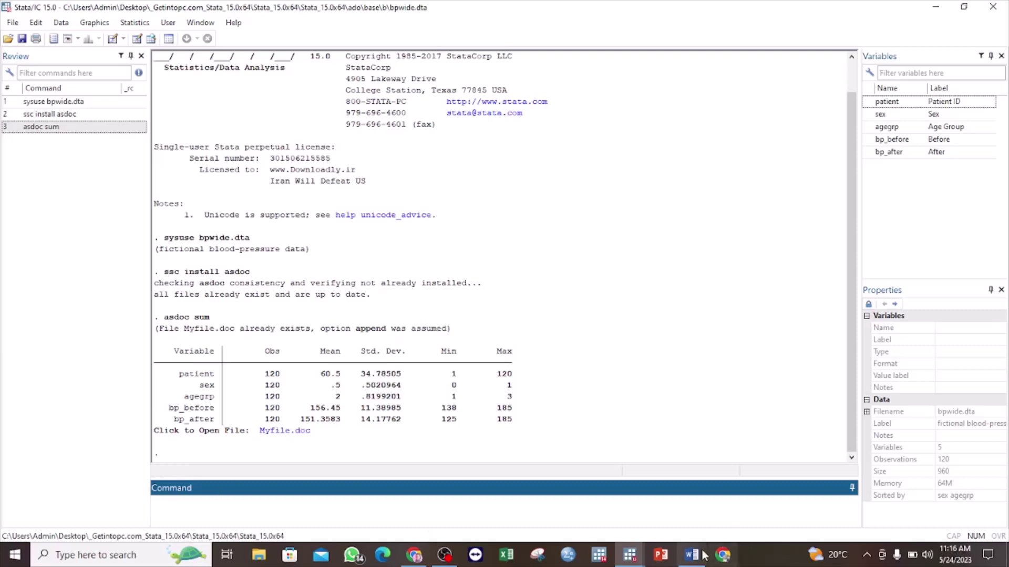
Try to export the correlation matrix of all variables to Myfile.doc with asdoc corr.
{"action": "mouse_move", "coordinate": [691, 555]}
{"action": "mouse_move", "coordinate": [691, 510]}
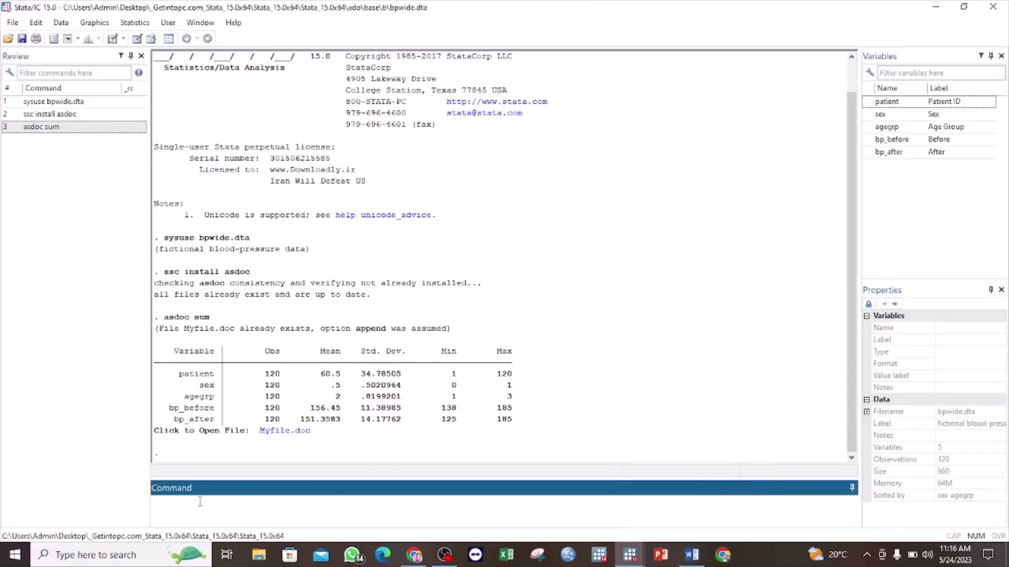
{"action": "type", "text": "asdoc corr"}
{"action": "key", "text": "Return"}
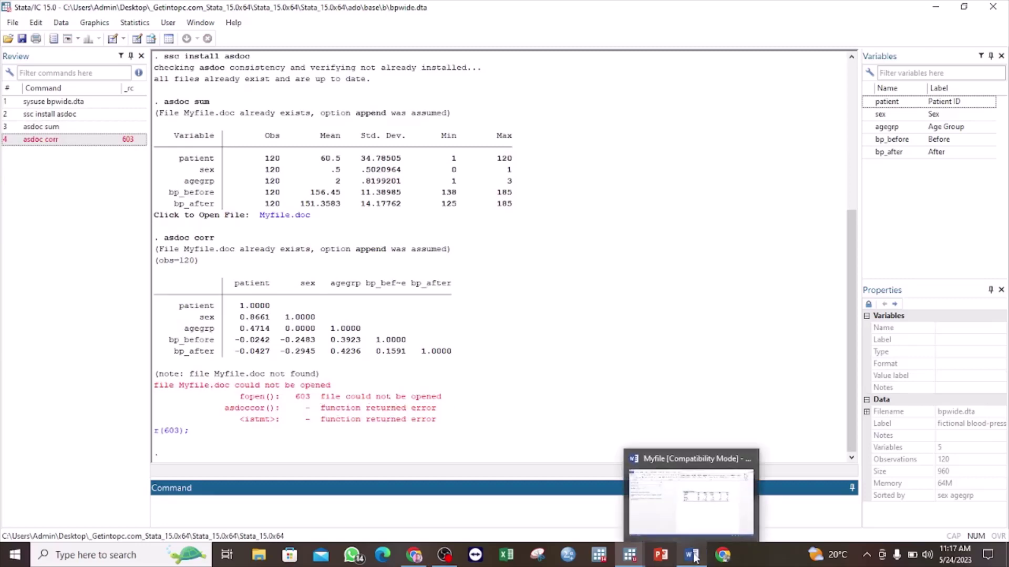
Switch to Word, close the open Myfile document, and return to the Stata results.
{"action": "left_click", "coordinate": [689, 520]}
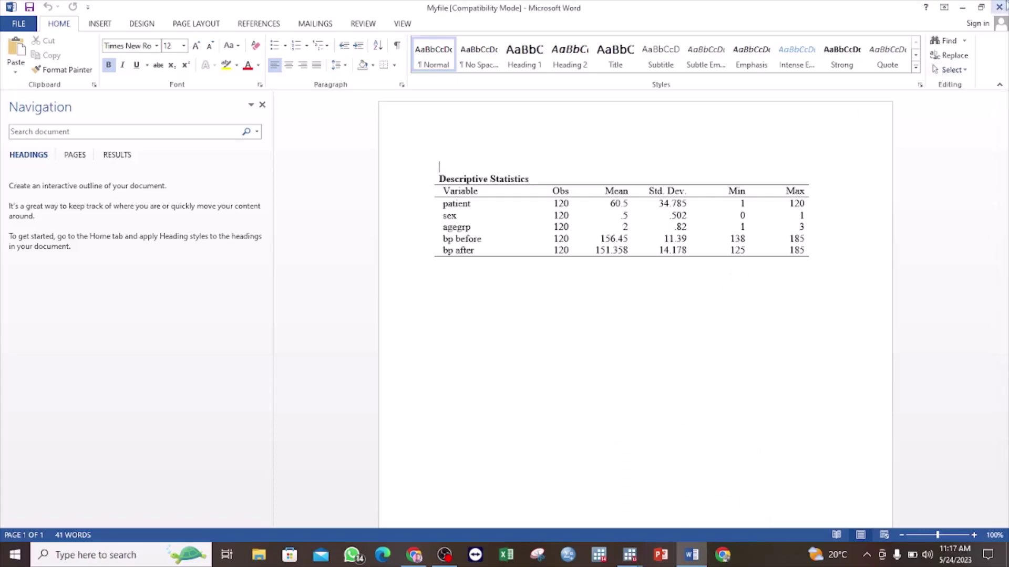
{"action": "left_click", "coordinate": [1001, 6]}
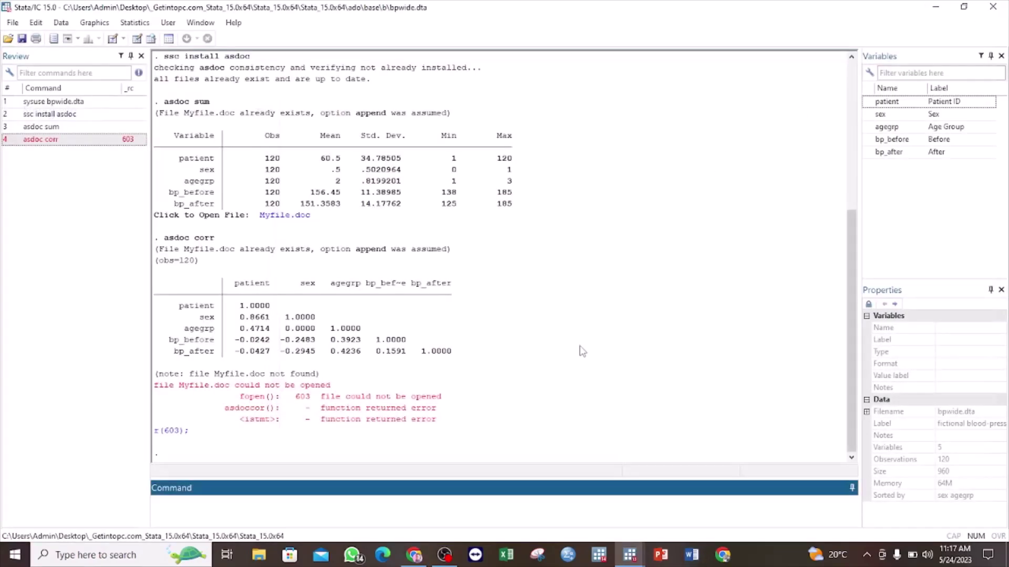
{"action": "left_click", "coordinate": [542, 400]}
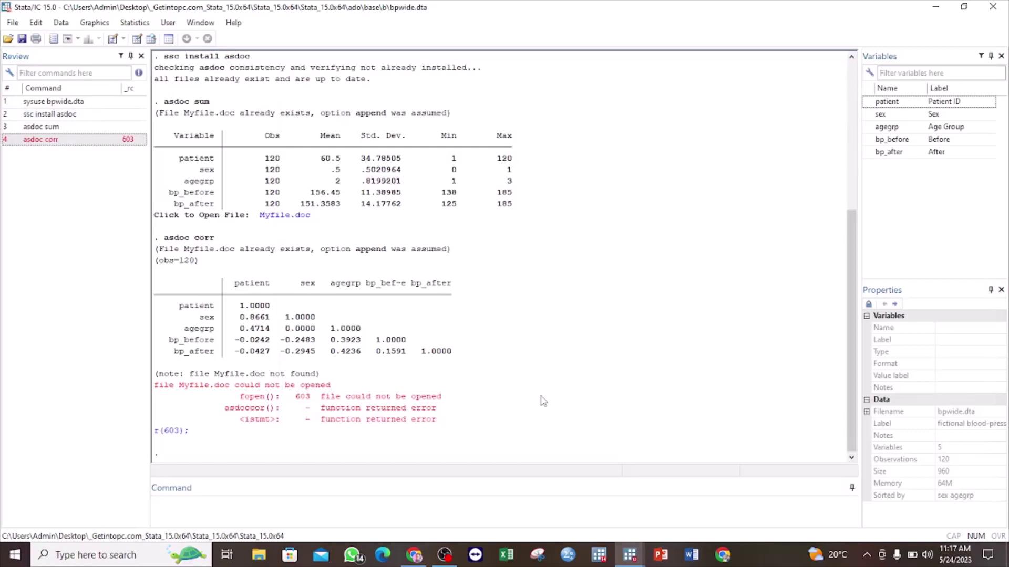
Append detailed summary statistics to Myfile.doc with asdoc sum, detail append, and open the document.
{"action": "left_click", "coordinate": [175, 510]}
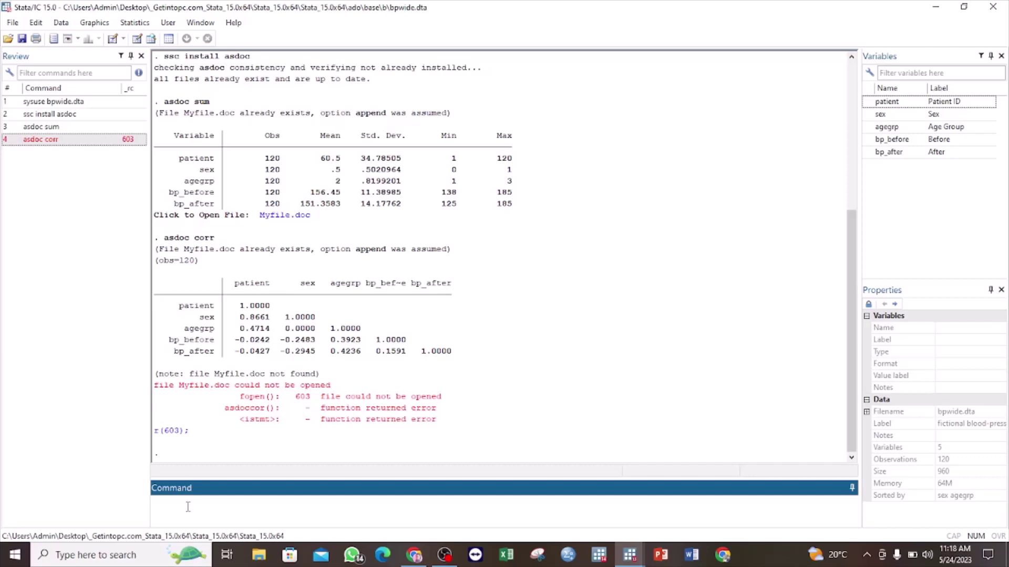
{"action": "type", "text": "asdoc sum, detail"}
{"action": "type", "text": "append"}
{"action": "key", "text": "Return"}
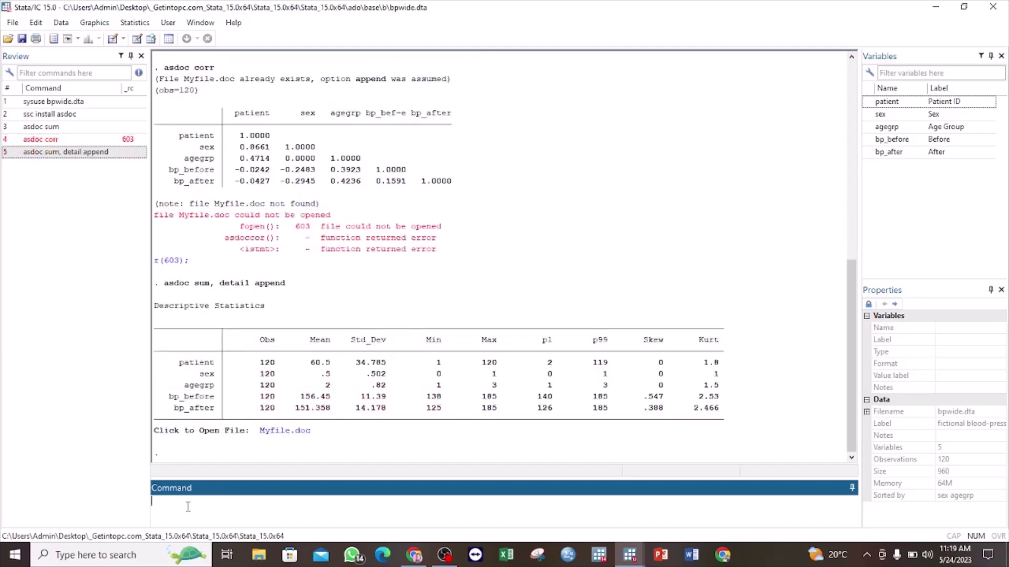
{"action": "left_click", "coordinate": [284, 434]}
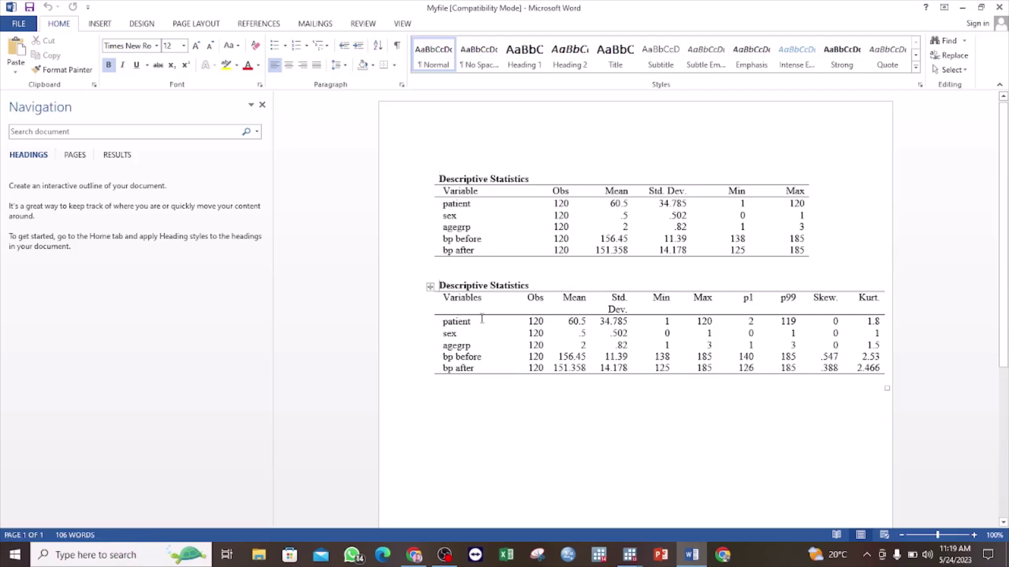
Highlight the appended detailed statistics table in Word to examine it, and switch back to Stata.
{"action": "left_click", "coordinate": [429, 286]}
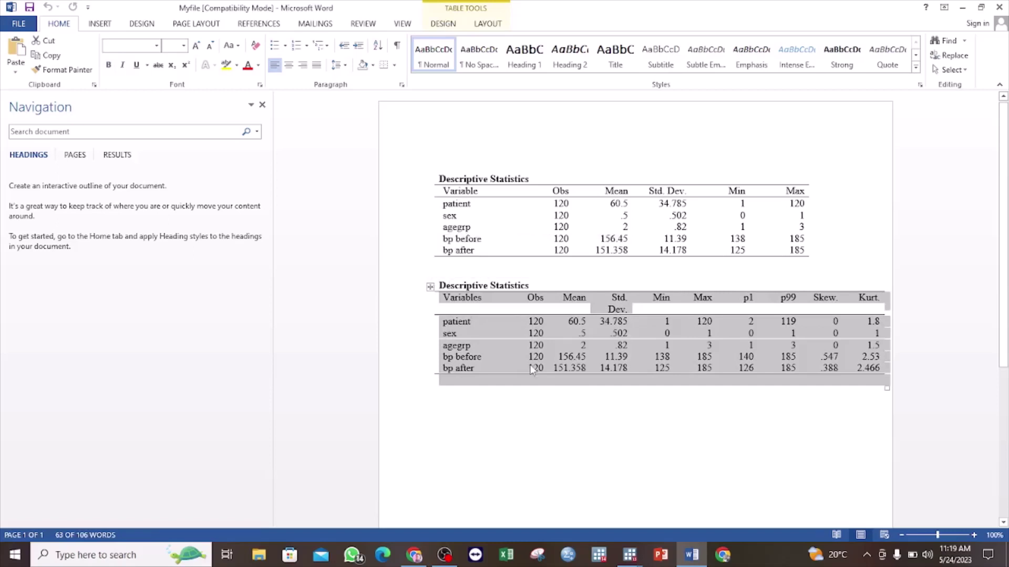
{"action": "mouse_move", "coordinate": [632, 560]}
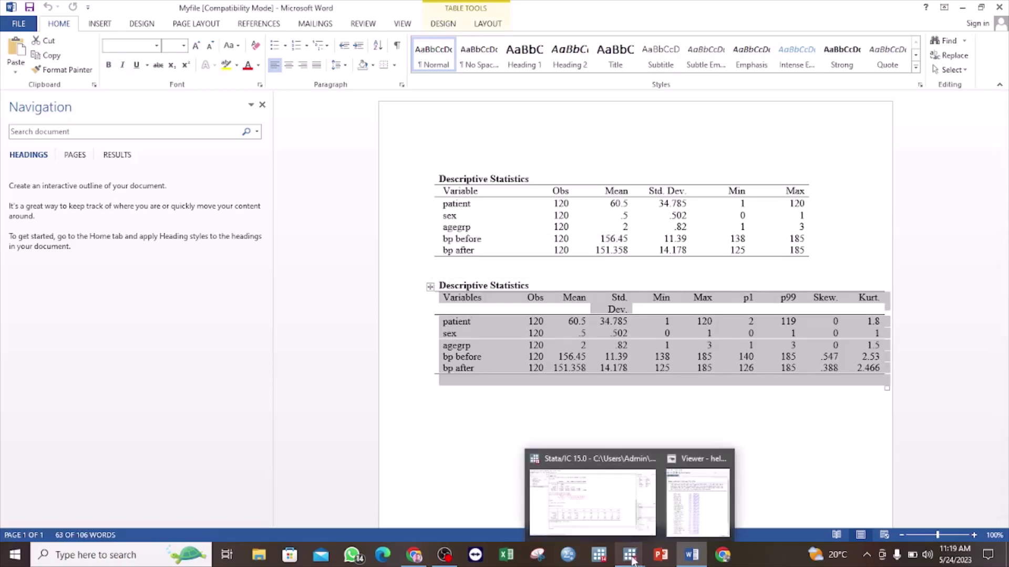
{"action": "left_click", "coordinate": [591, 519]}
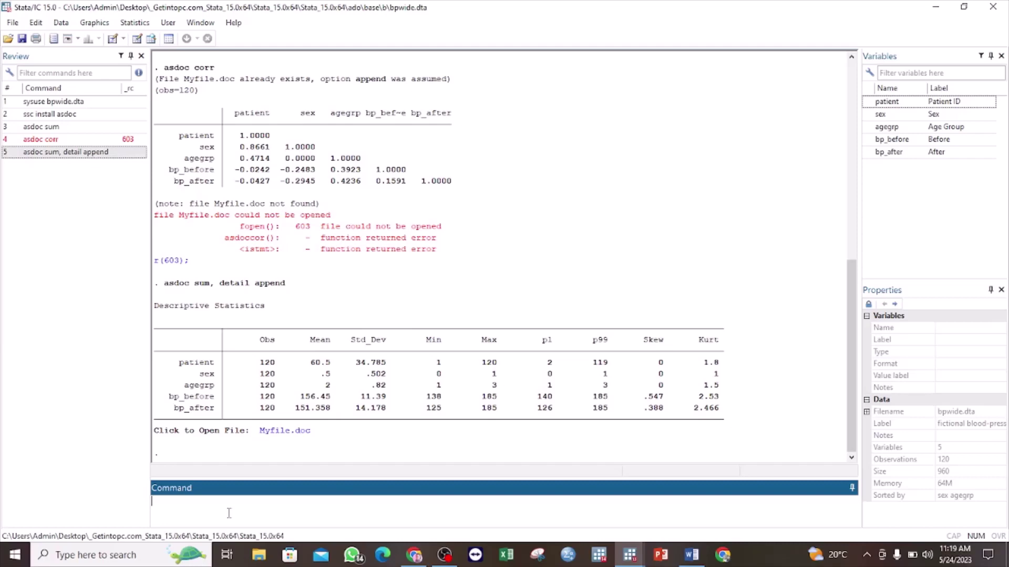
Overwrite Myfile.doc with the bp_before summary using asdoc sum bp_before, replace, and open the document.
{"action": "type", "text": "asdoc sum bp_before, replac"}
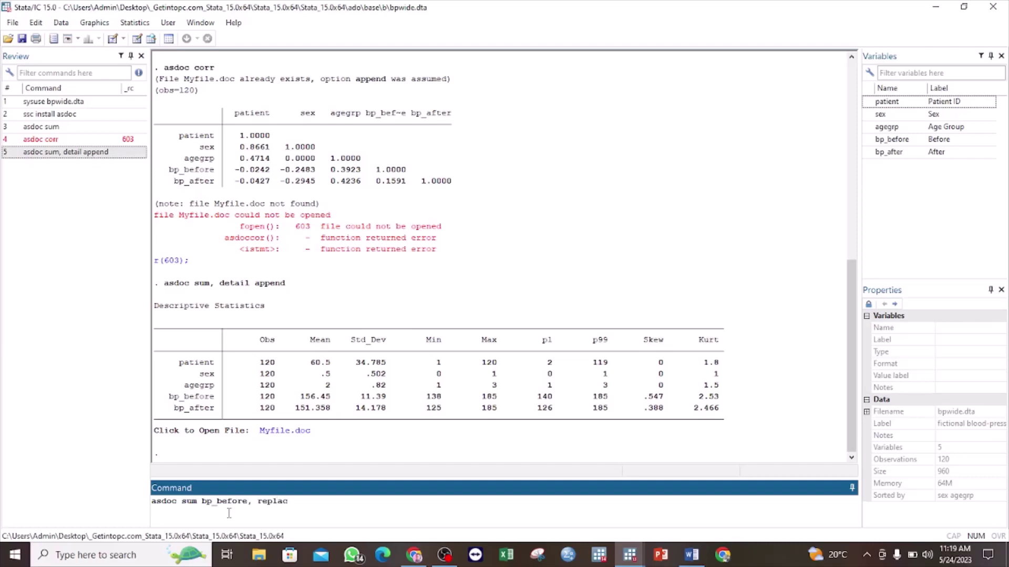
{"action": "type", "text": "e"}
{"action": "key", "text": "Return"}
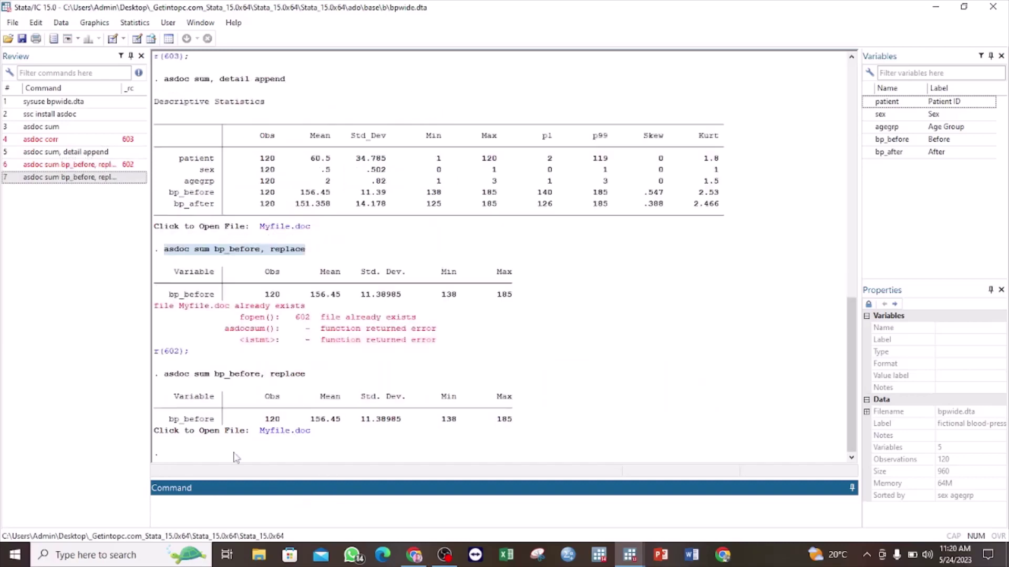
{"action": "left_click", "coordinate": [284, 431]}
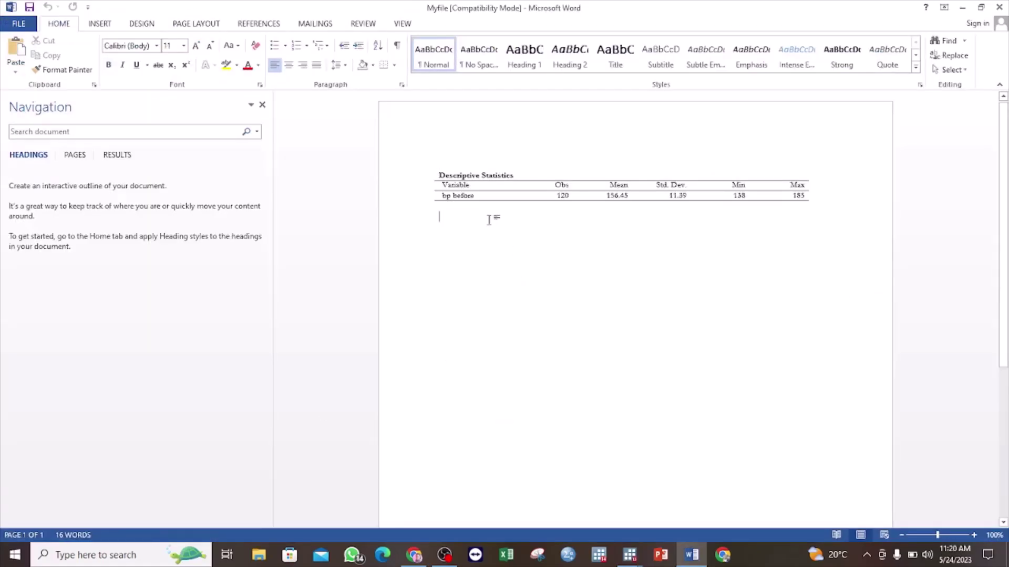
Examine the bp before statistics table by highlighting it in Word, and return to Stata.
{"action": "left_click", "coordinate": [449, 160]}
{"action": "left_click", "coordinate": [477, 196]}
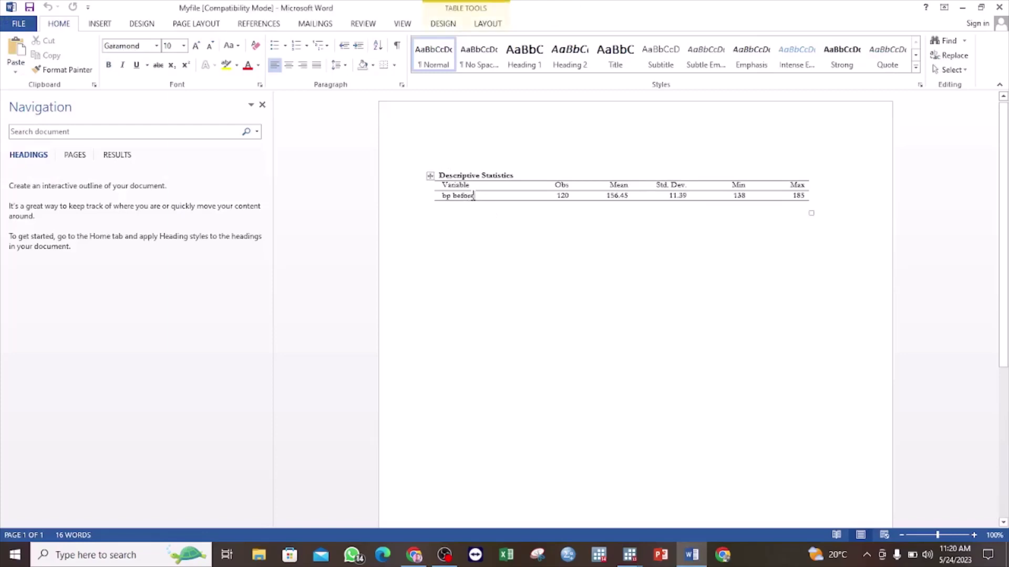
{"action": "left_click", "coordinate": [429, 176]}
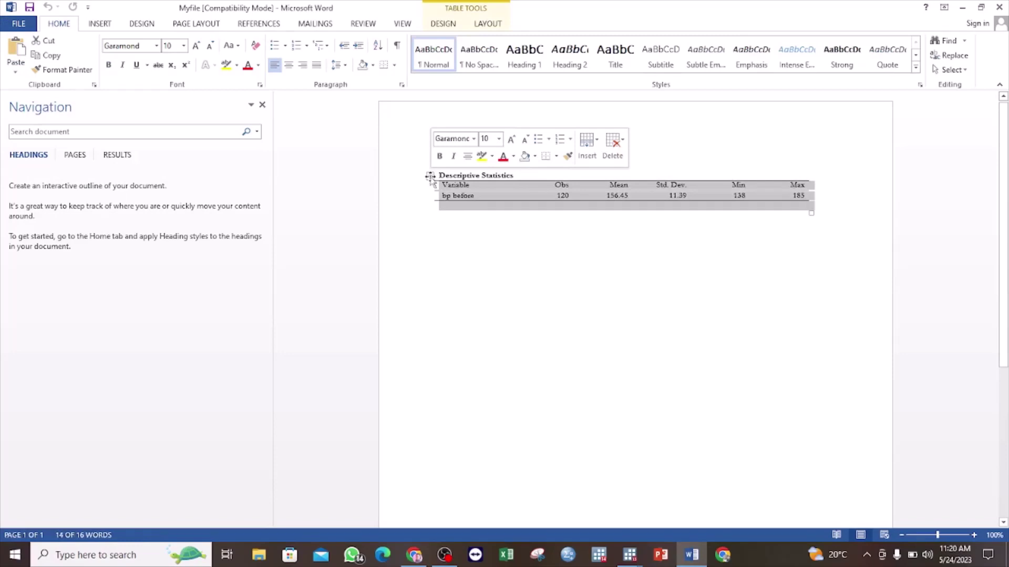
{"action": "key", "text": "alt+Tab"}
Overwrite Myfile.doc with detailed statistics for all variables using asdoc sum, detail replace, and open the document to check the table.
{"action": "left_click", "coordinate": [212, 513]}
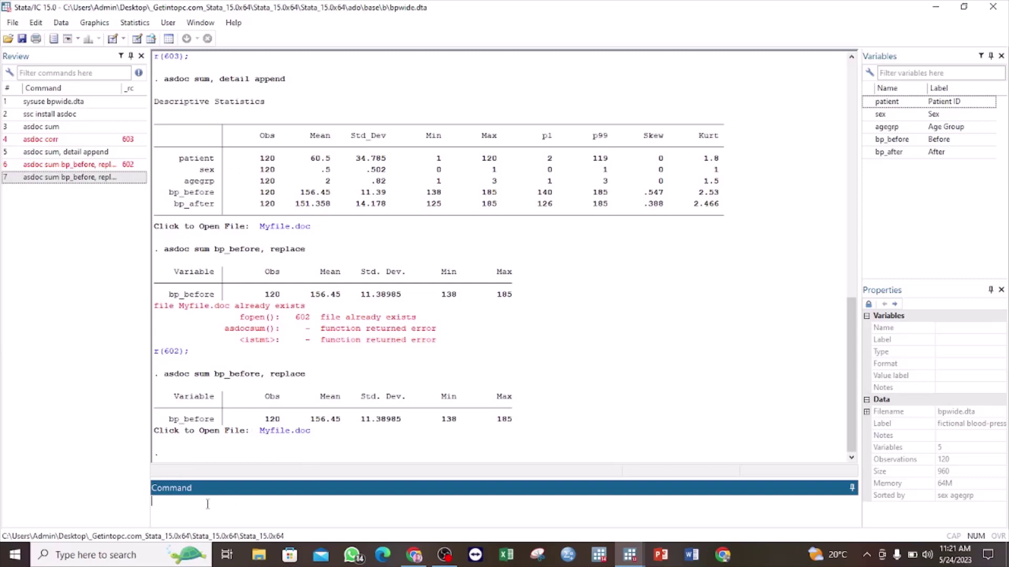
{"action": "type", "text": "asdoc sum,"}
{"action": "type", "text": "detail"}
{"action": "left_click_drag", "start_coordinate": [243, 503], "coordinate": [206, 502]}
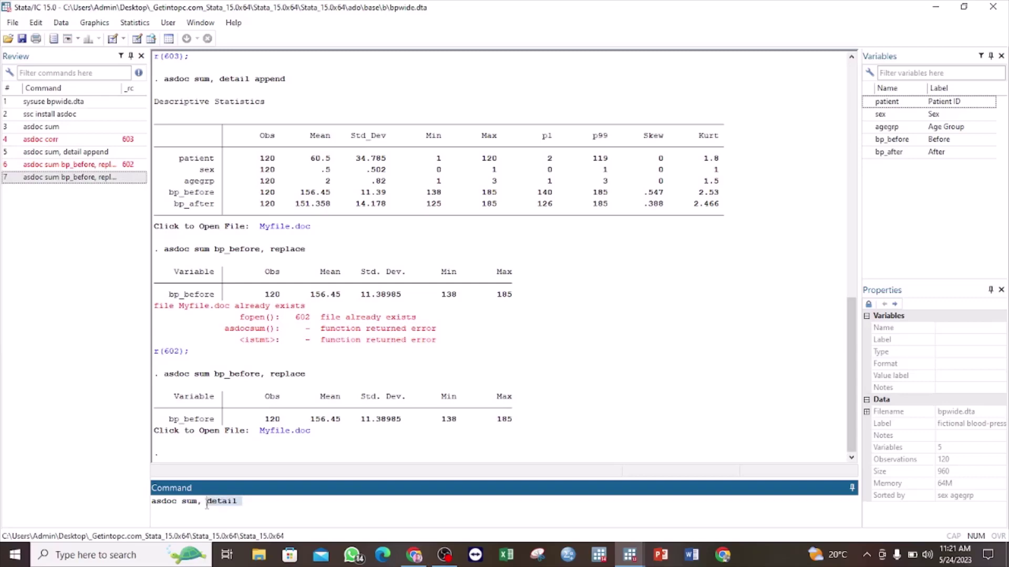
{"action": "left_click", "coordinate": [252, 505]}
{"action": "type", "text": "replace"}
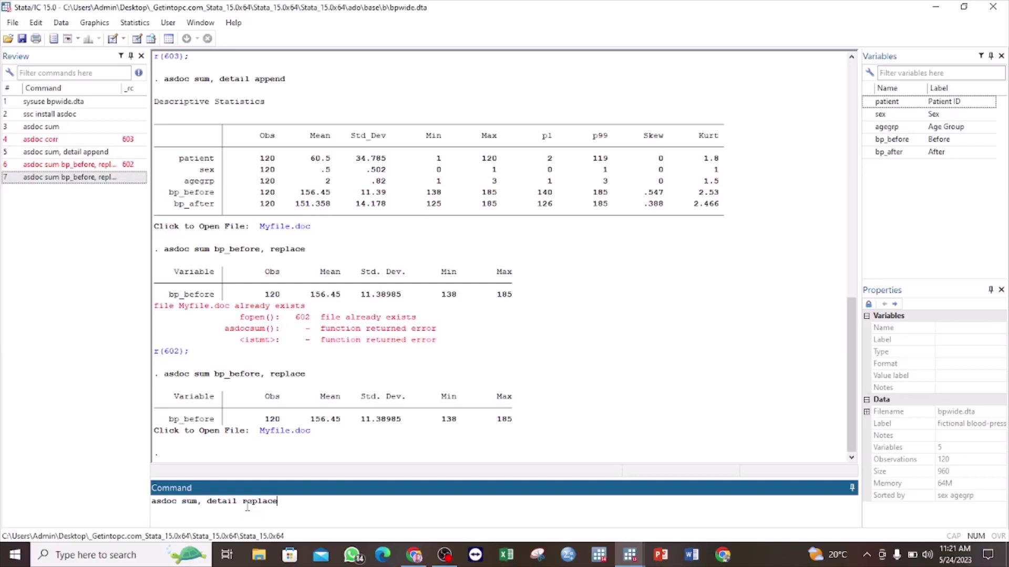
{"action": "key", "text": "Return"}
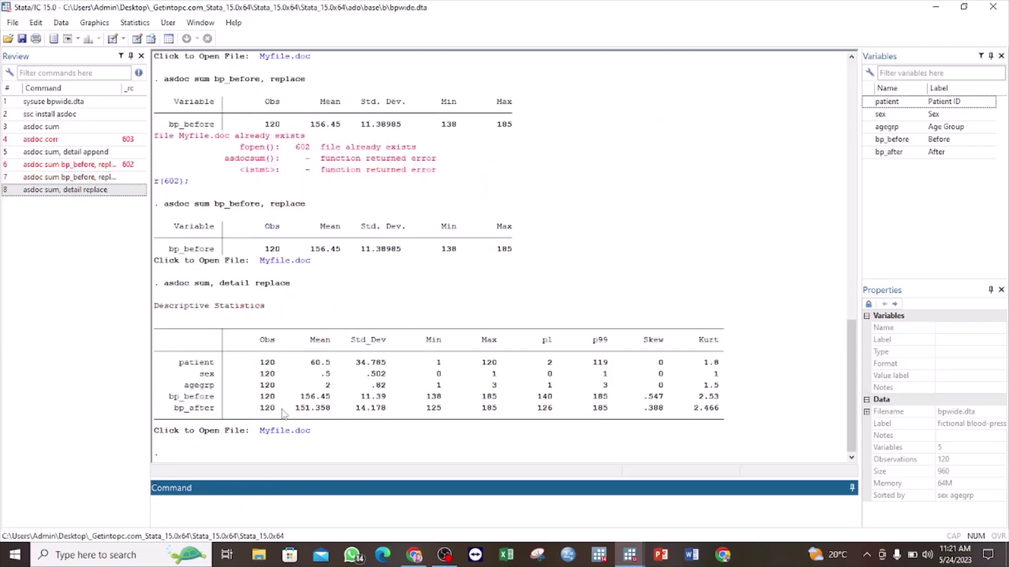
{"action": "left_click", "coordinate": [283, 431]}
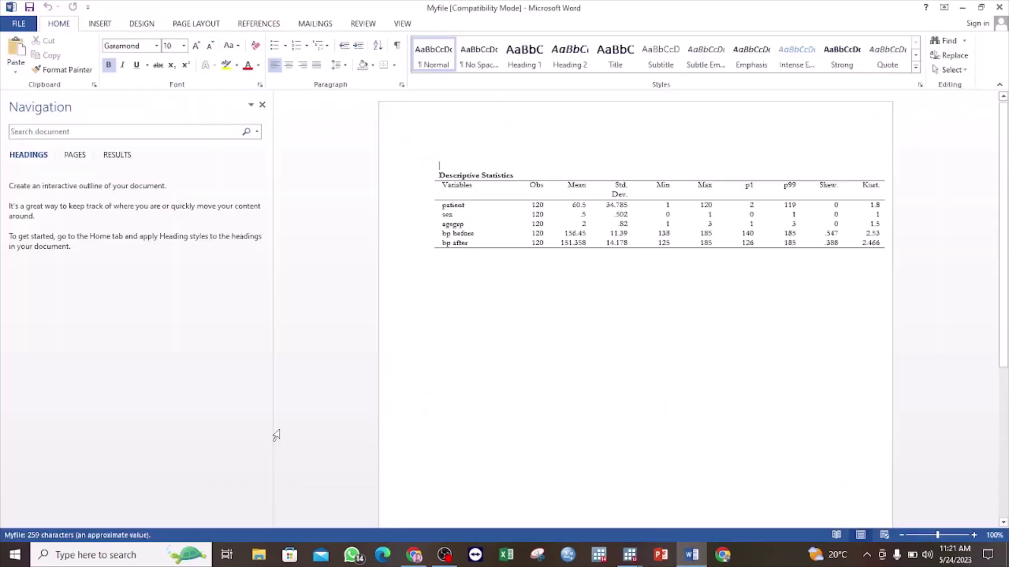
{"action": "left_click", "coordinate": [714, 234]}
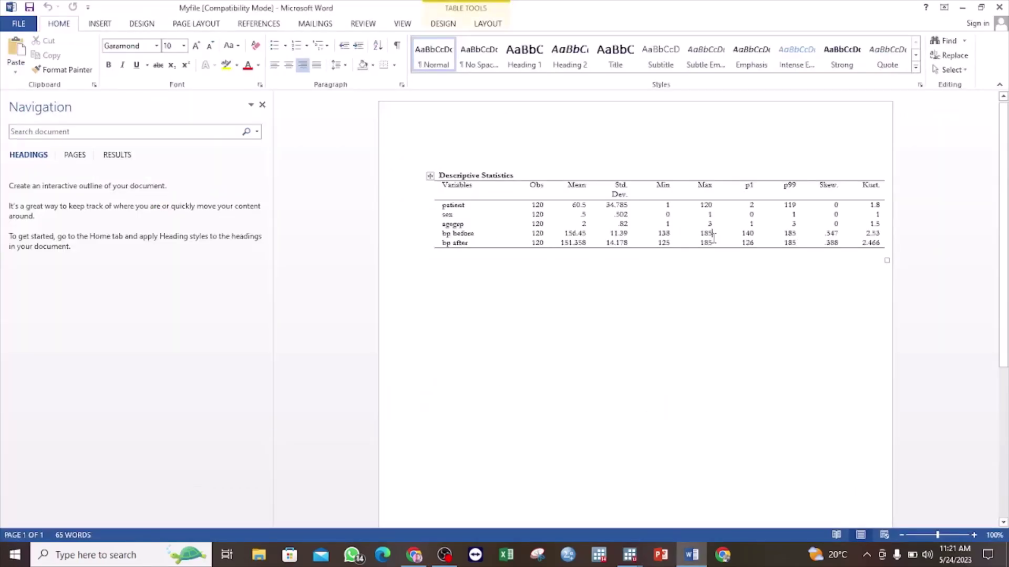
Highlight the detailed statistics table in Word to examine it, and close the document to return to Stata.
{"action": "left_click", "coordinate": [430, 176]}
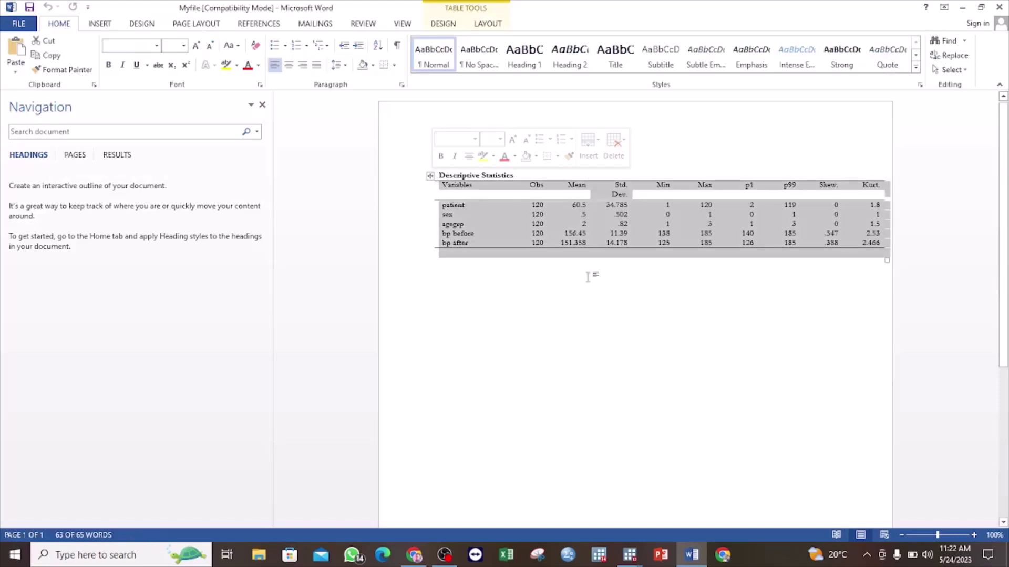
{"action": "left_click", "coordinate": [594, 299]}
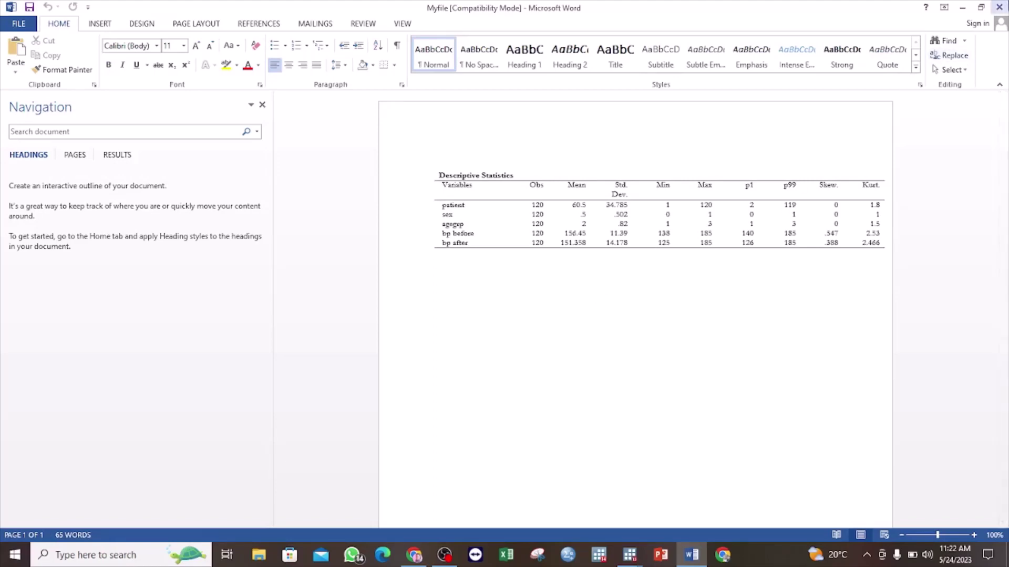
{"action": "left_click", "coordinate": [1000, 7]}
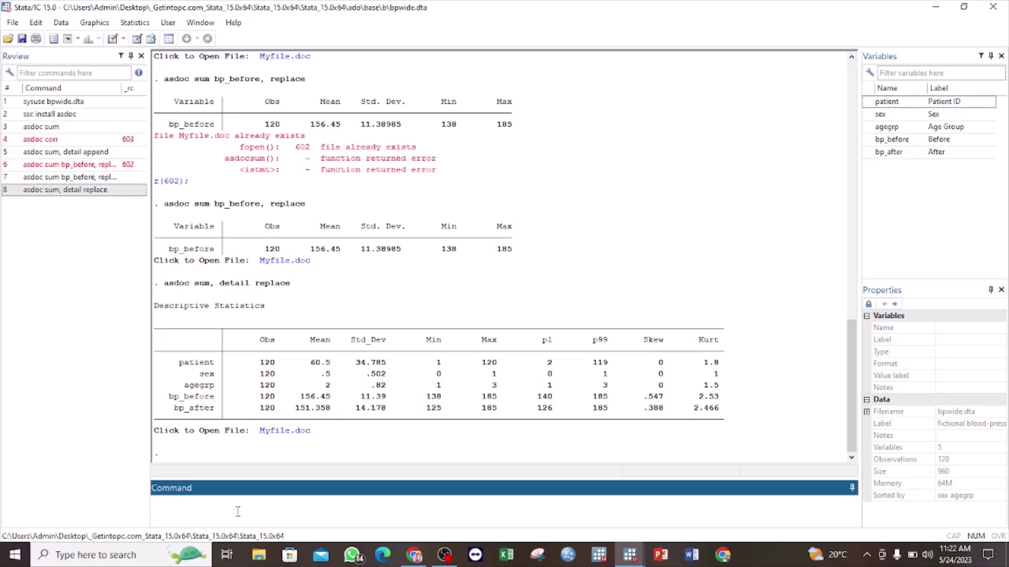
Export summary statistics for all variables titled "summary table" using asdoc sum, title(summary table), and open Myfile.doc.
{"action": "type", "text": "asdoc sum, title("}
{"action": "type", "text": "summary"}
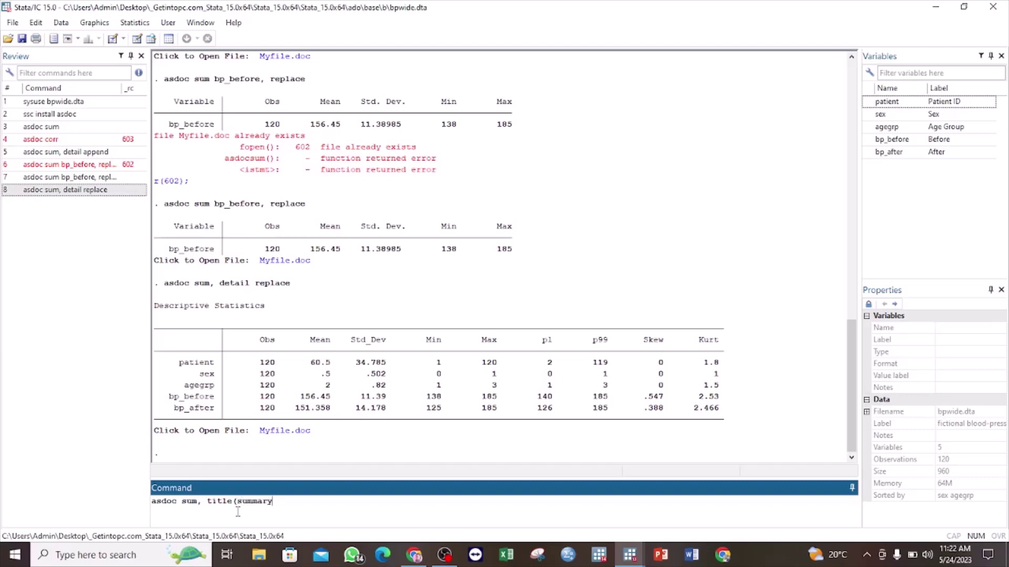
{"action": "type", "text": " table)"}
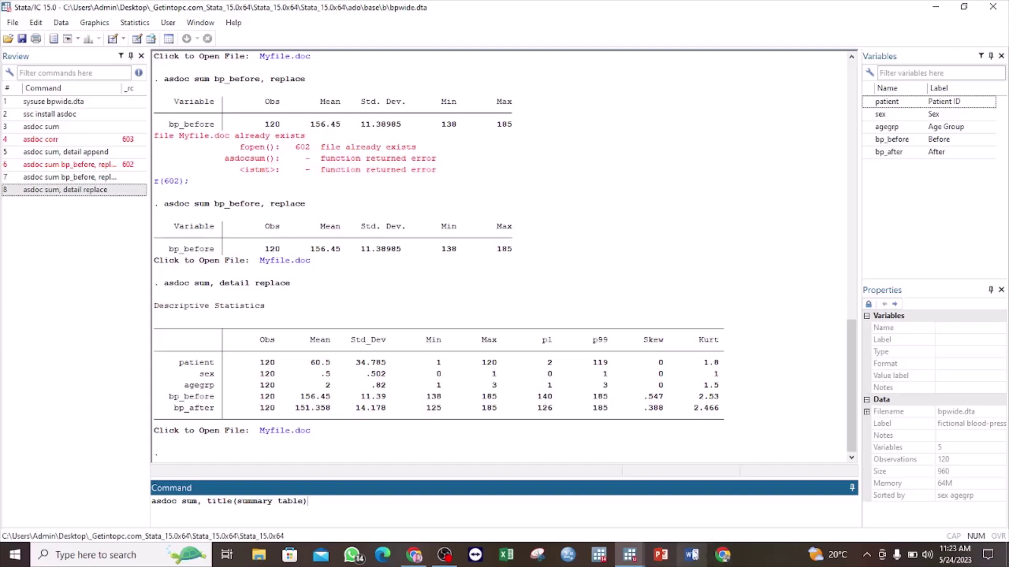
{"action": "key", "text": "Return"}
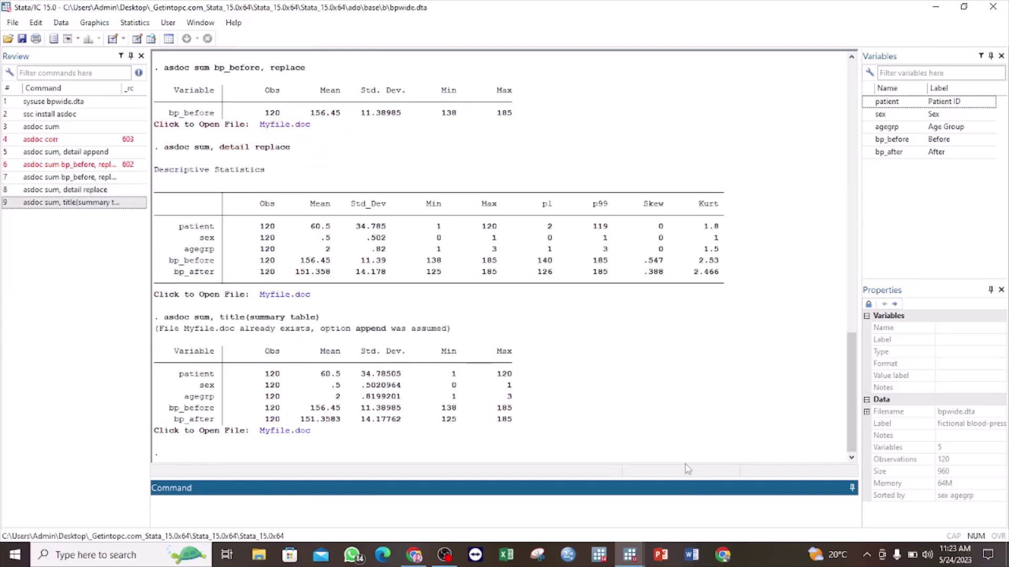
{"action": "left_click", "coordinate": [288, 435]}
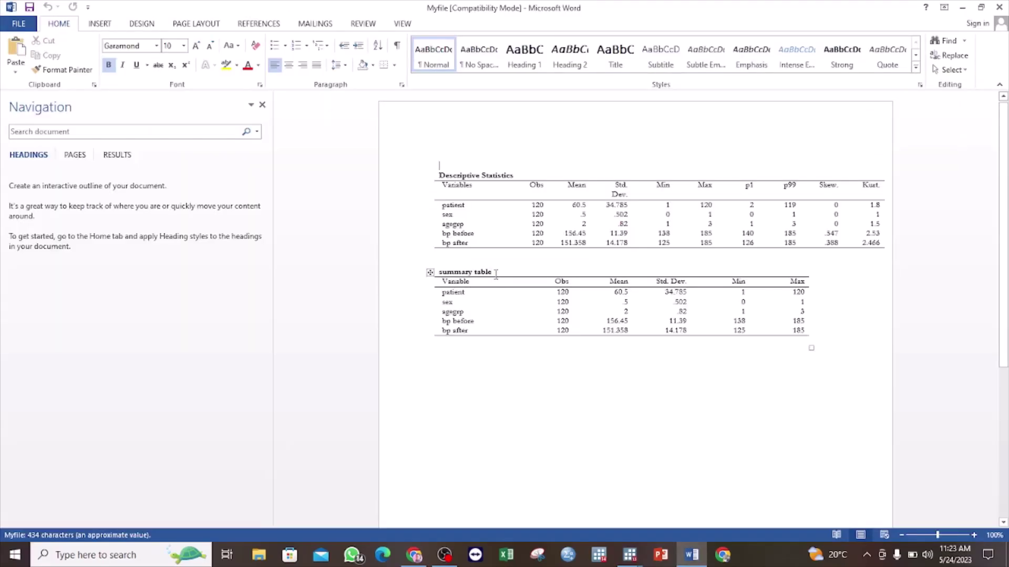
Examine the "summary table" title by highlighting it in Word, and return to Stata.
{"action": "left_click_drag", "start_coordinate": [494, 271], "coordinate": [444, 269]}
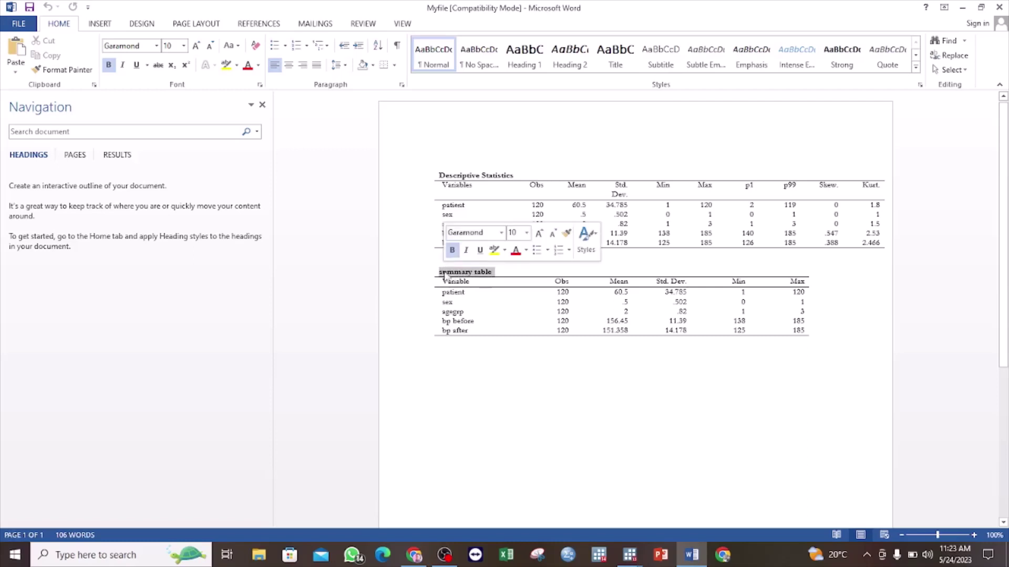
{"action": "left_click", "coordinate": [469, 273]}
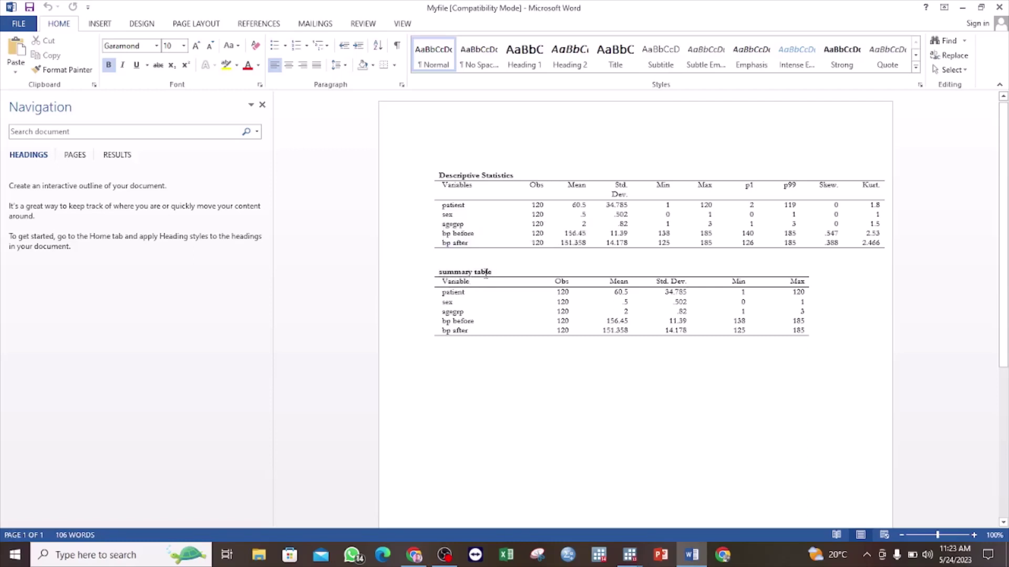
{"action": "left_click", "coordinate": [495, 271]}
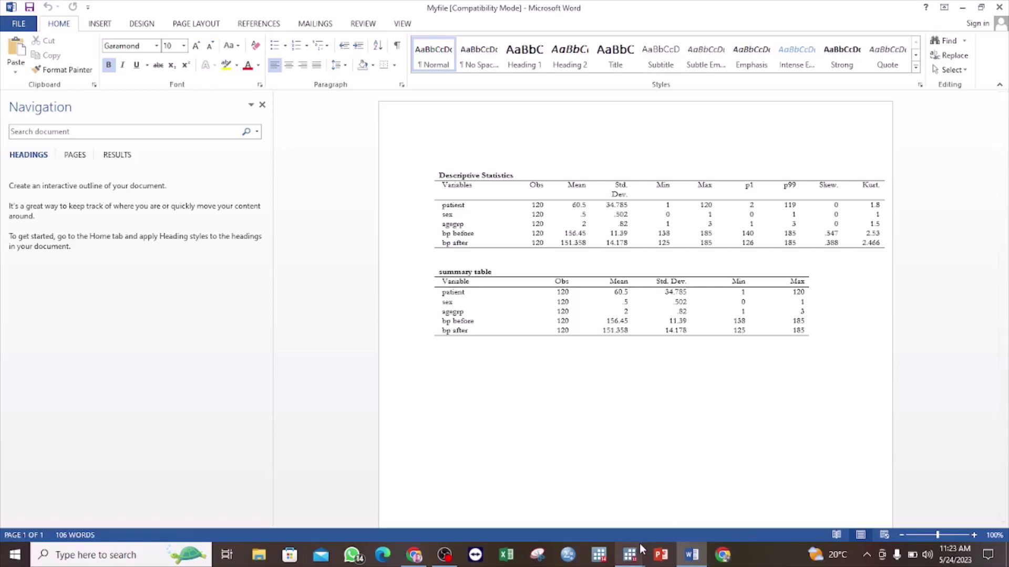
{"action": "mouse_move", "coordinate": [630, 555]}
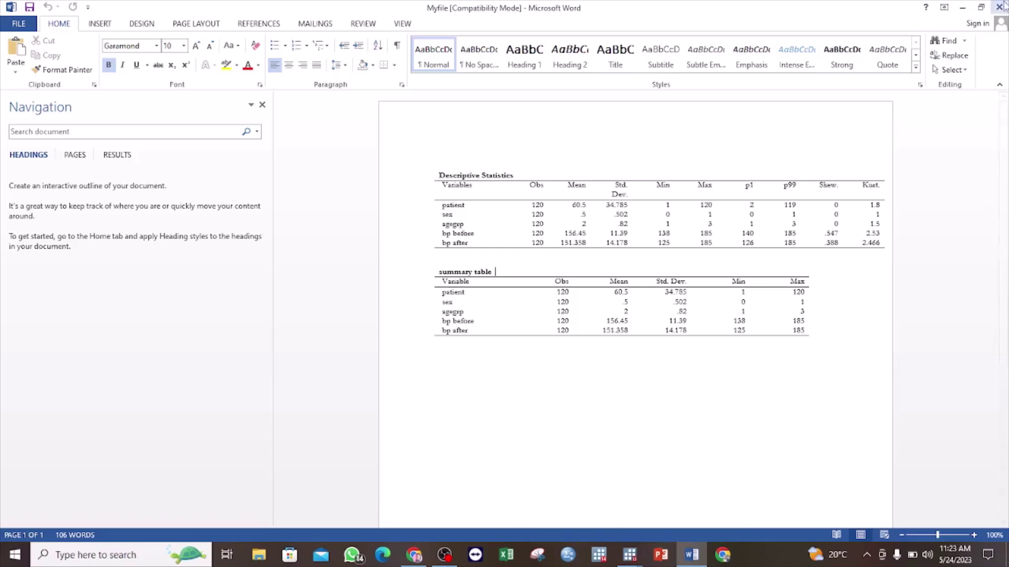
{"action": "key", "text": "alt+Tab"}
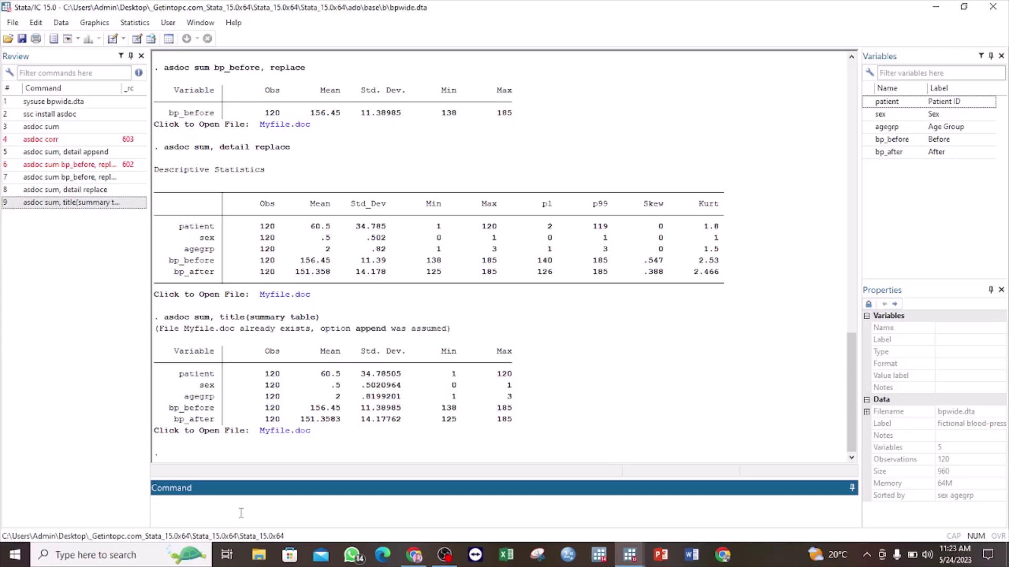
Export detailed bp_after statistics with the command line included using asdoc sum bp_after,detail cmd, and open Myfile.doc.
{"action": "type", "text": "as"}
{"action": "type", "text": "asd"}
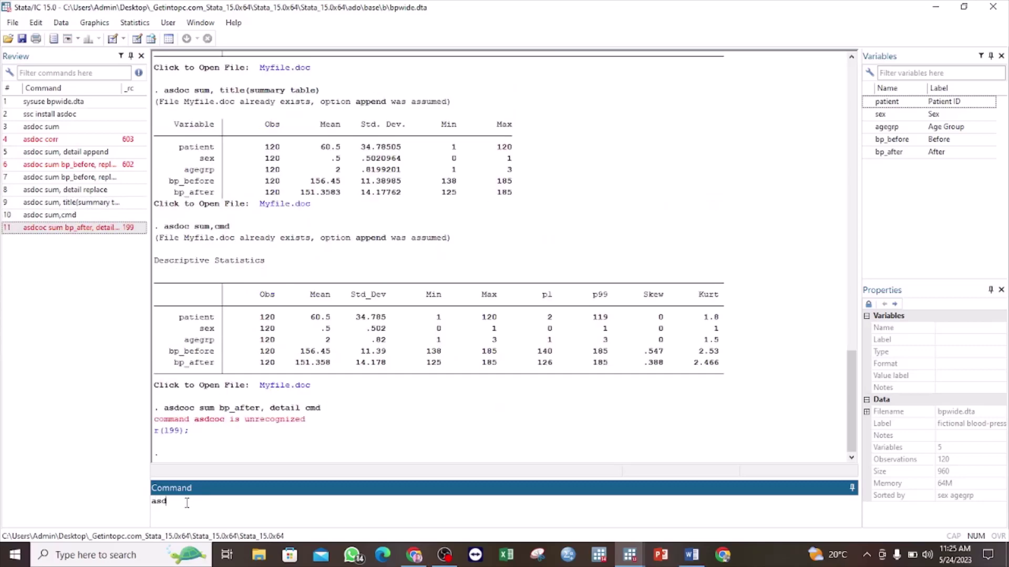
{"action": "type", "text": "oc sum bp_after,detail cmd"}
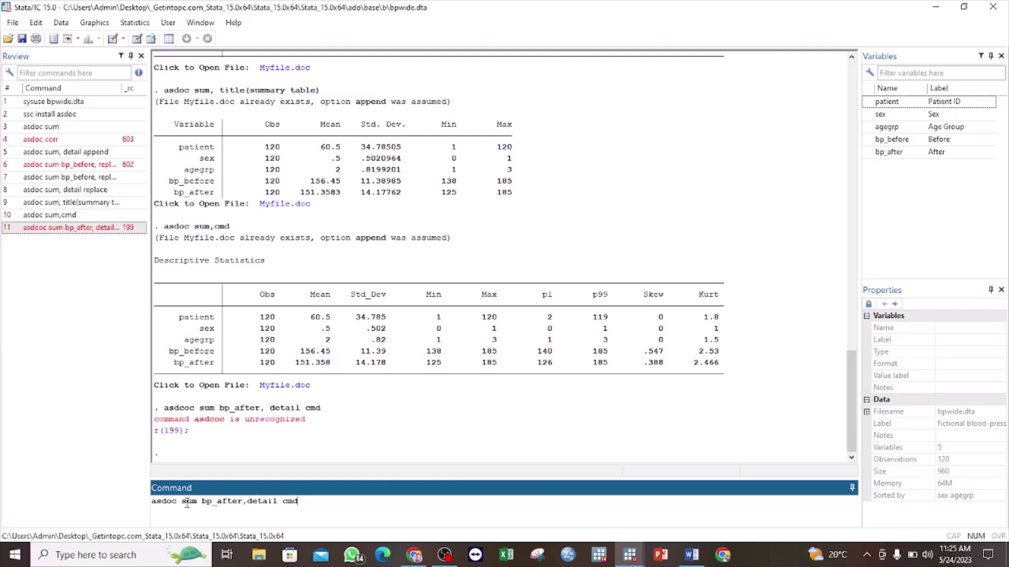
{"action": "key", "text": "Return"}
{"action": "key", "text": "Page_Up"}
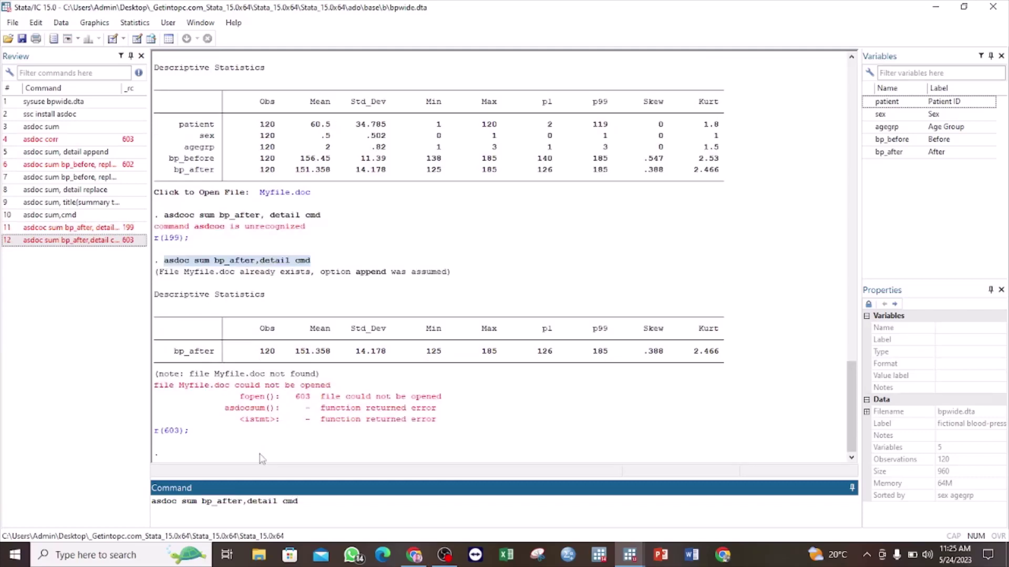
{"action": "key", "text": "Return"}
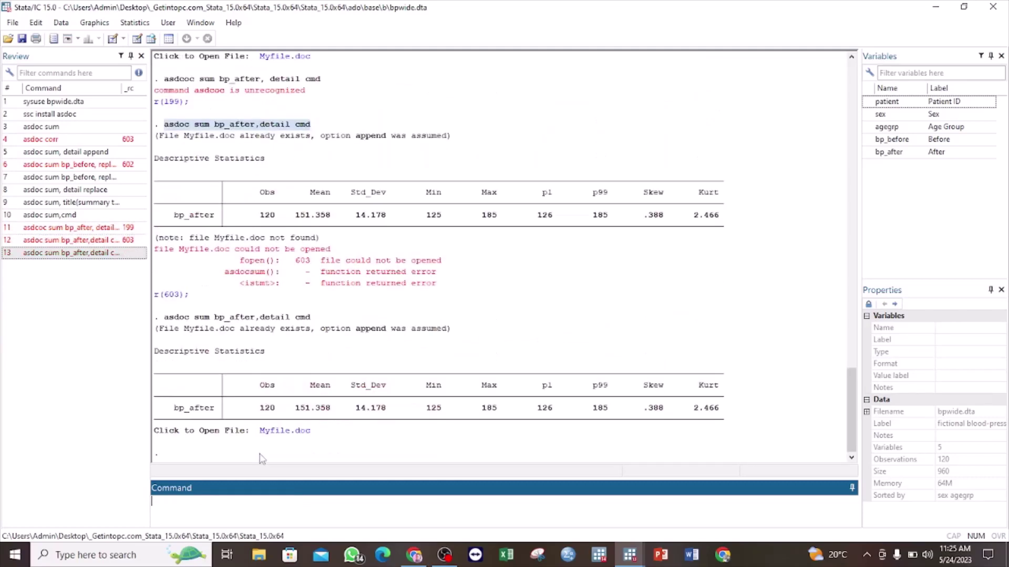
{"action": "left_click", "coordinate": [274, 431]}
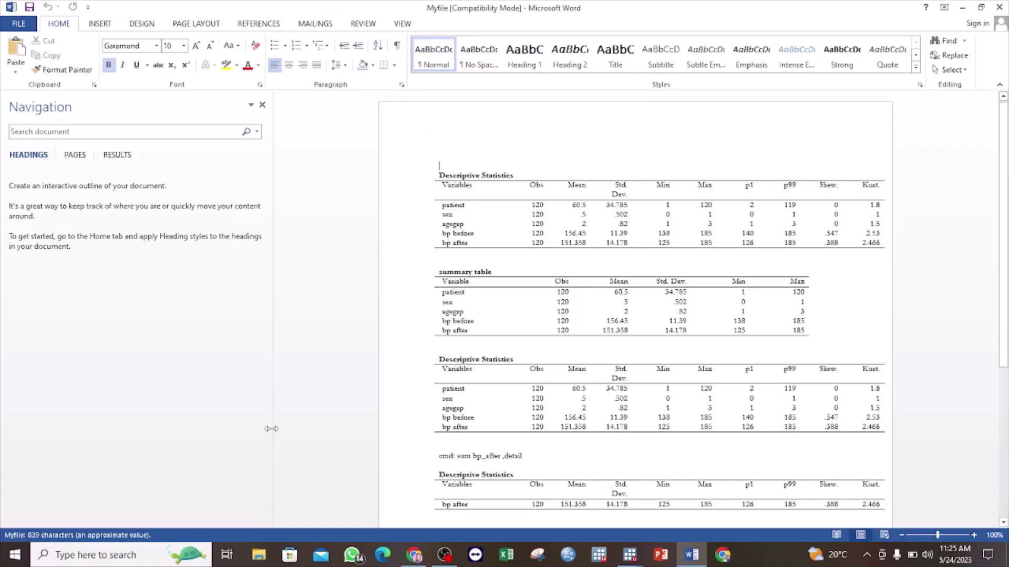
Examine the command line written above the bp after statistics table in Word, and switch back to Stata.
{"action": "left_click", "coordinate": [414, 461]}
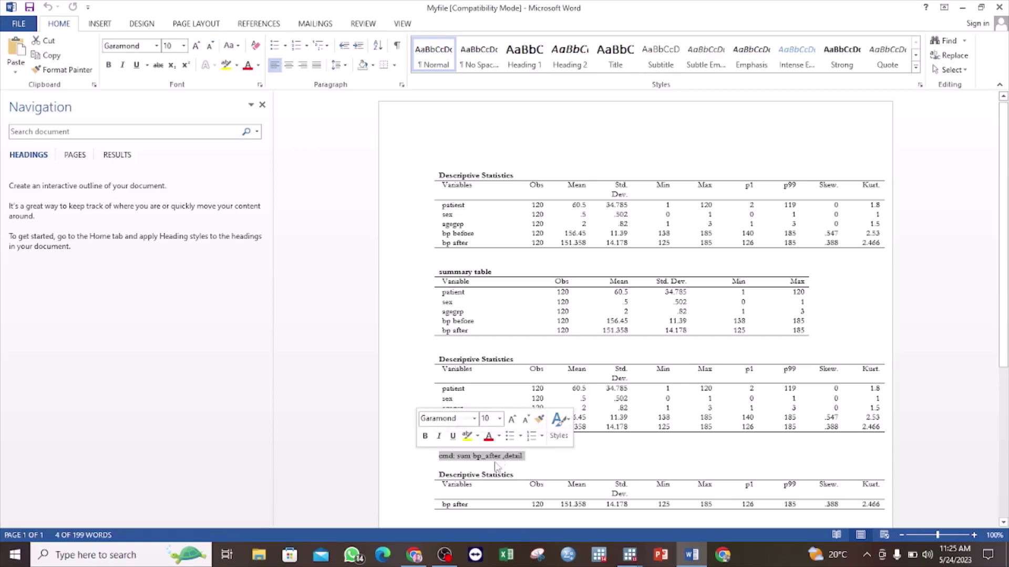
{"action": "left_click", "coordinate": [558, 498]}
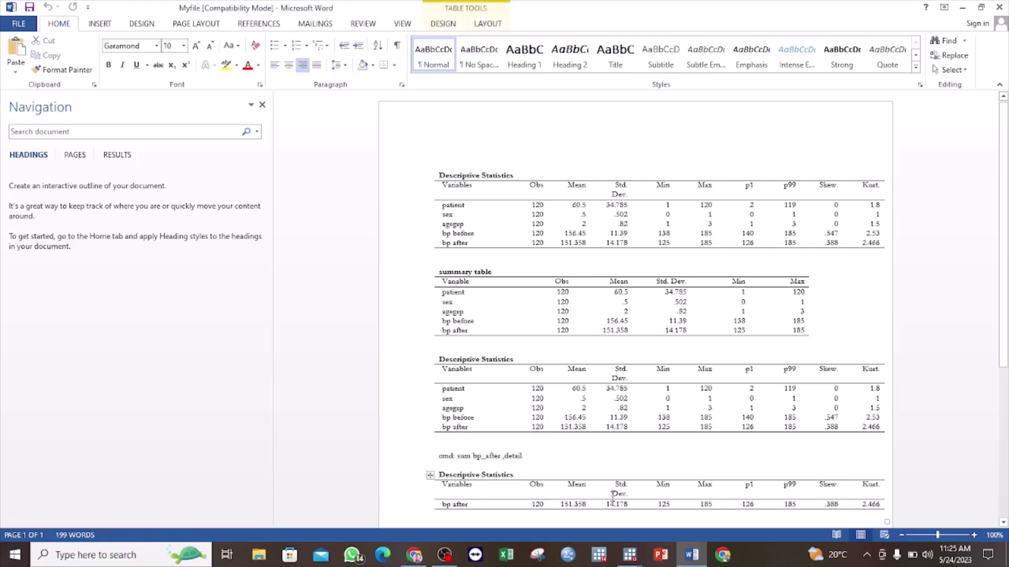
{"action": "left_click_drag", "start_coordinate": [592, 489], "coordinate": [635, 488]}
{"action": "left_click", "coordinate": [576, 460]}
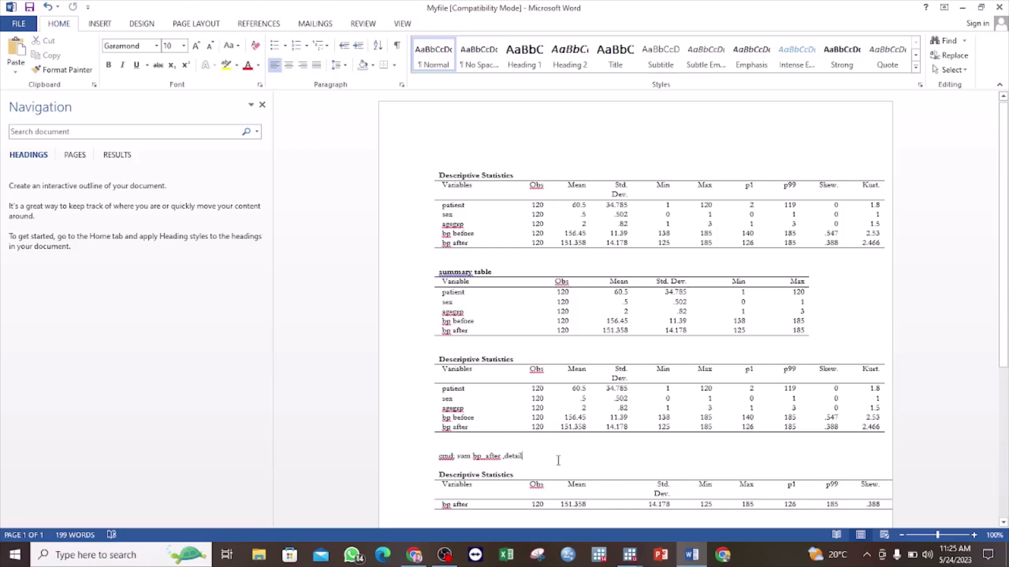
{"action": "mouse_move", "coordinate": [629, 554]}
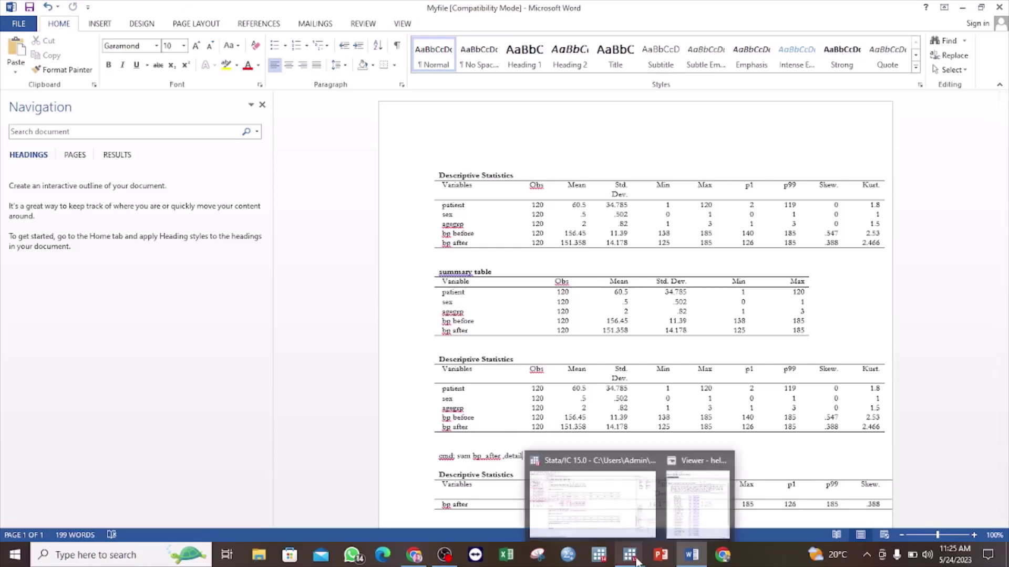
{"action": "left_click", "coordinate": [597, 500]}
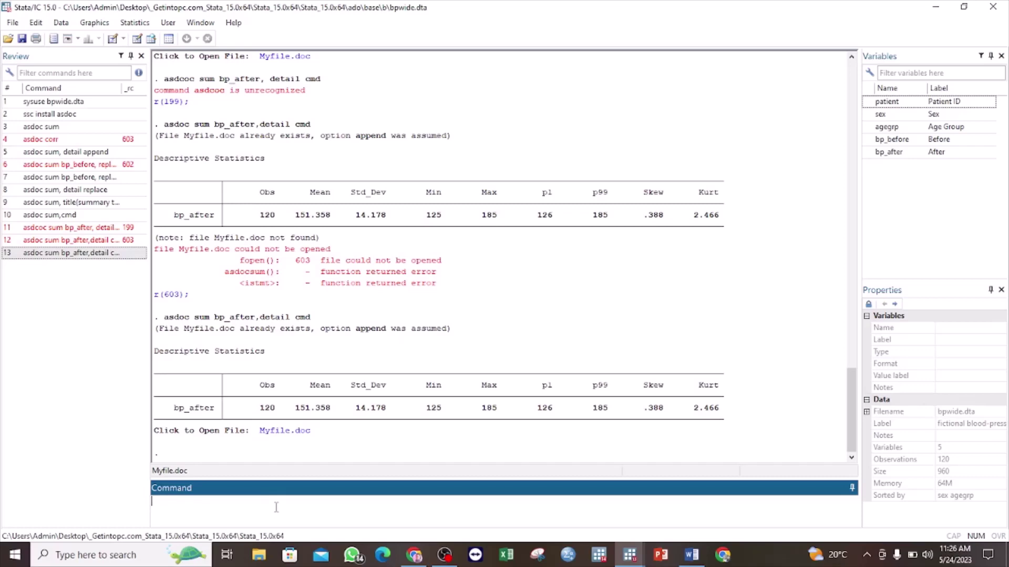
Export summary statistics with names abbreviated to three characters using asdoc sum, abb(3), and open Myfile.doc.
{"action": "type", "text": "asdoc sum, abb(3)"}
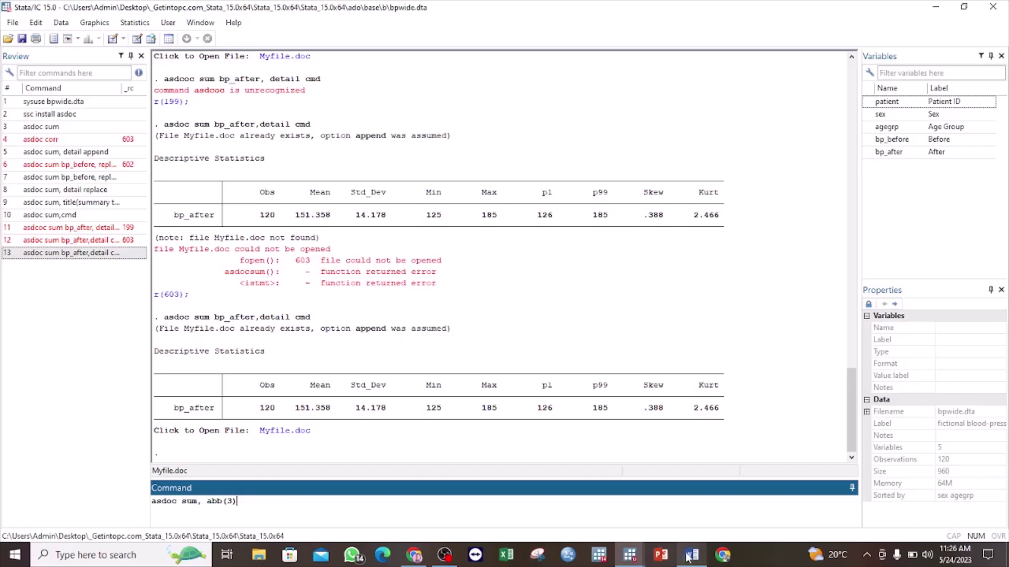
{"action": "key", "text": "Return"}
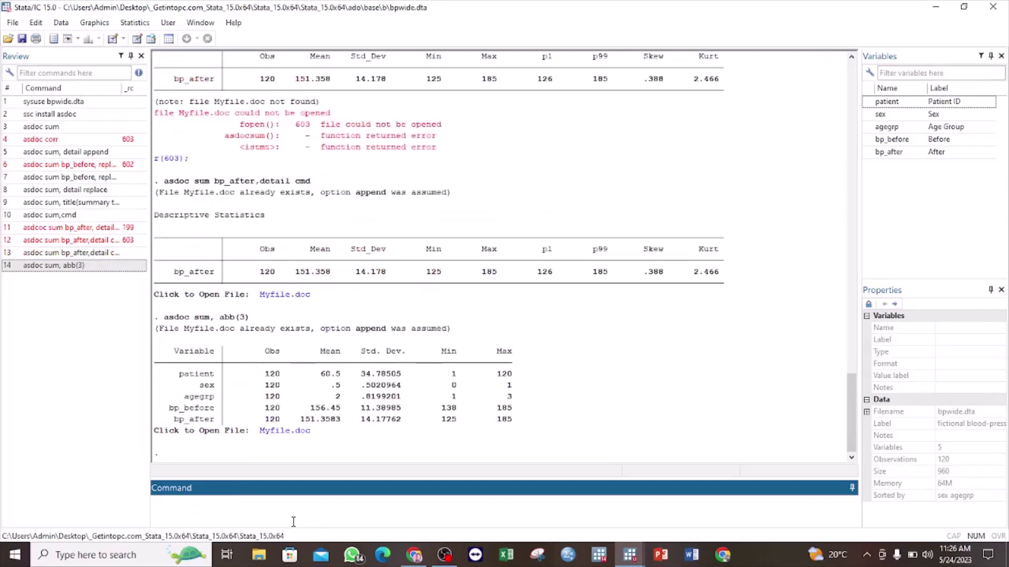
{"action": "left_click", "coordinate": [274, 432]}
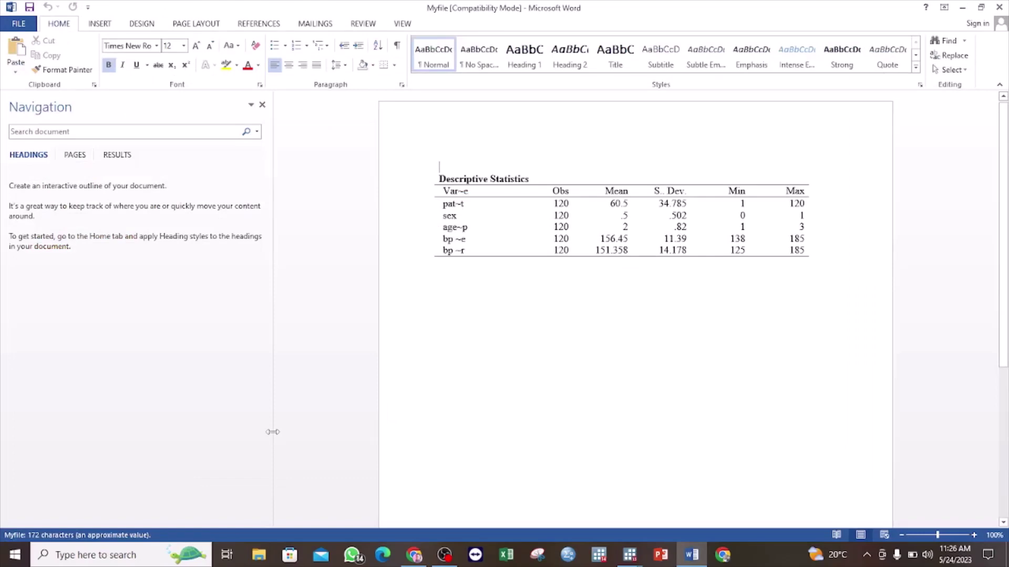
Examine the abbreviated variable names in the Word table, and switch back to Stata.
{"action": "left_click", "coordinate": [473, 226]}
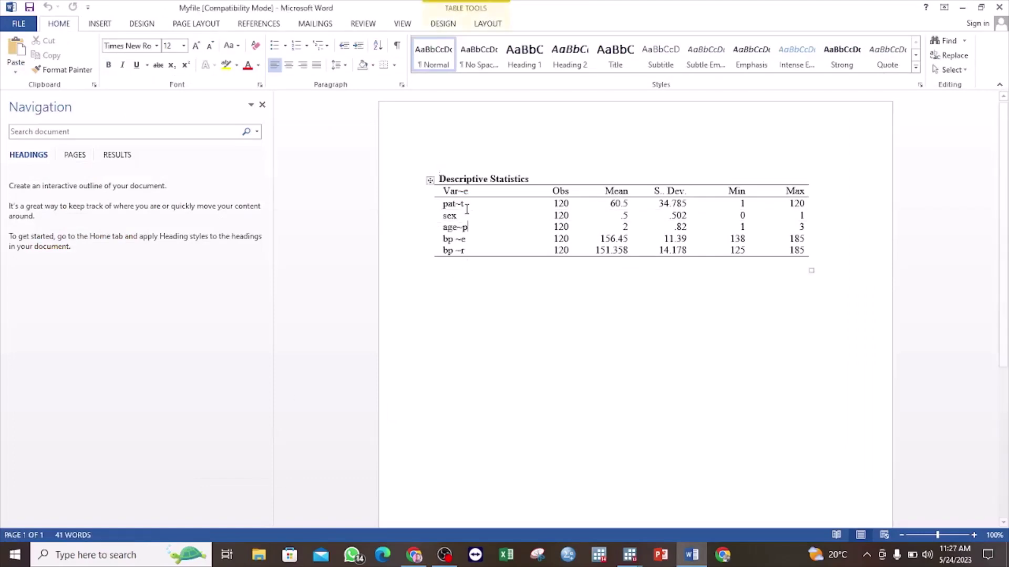
{"action": "left_click_drag", "start_coordinate": [466, 209], "coordinate": [443, 208]}
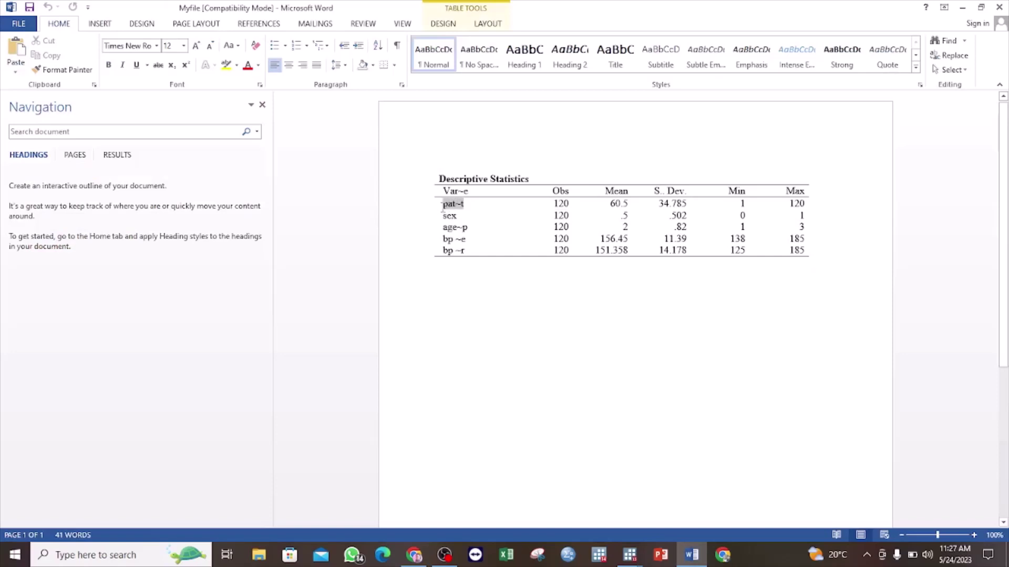
{"action": "left_click", "coordinate": [465, 216]}
{"action": "left_click", "coordinate": [465, 227]}
{"action": "mouse_move", "coordinate": [634, 556]}
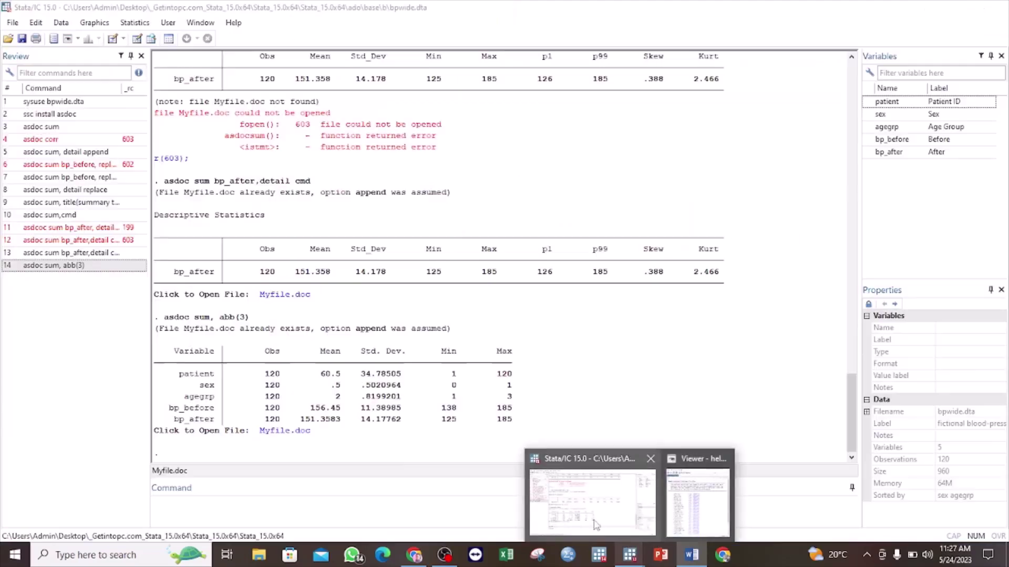
{"action": "left_click", "coordinate": [592, 502]}
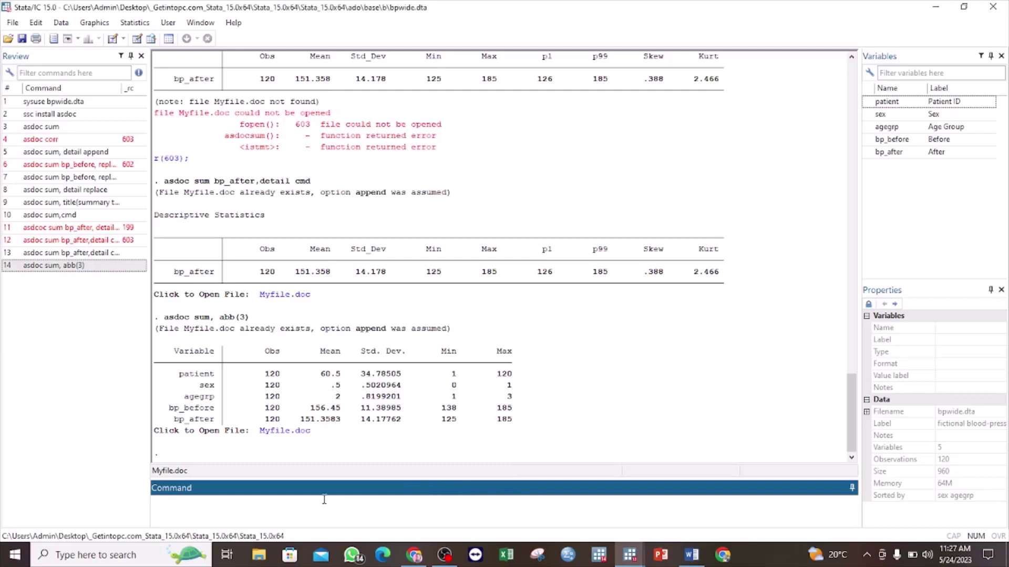
Export summary statistics with two decimals using asdoc sum, dec(2), with Myfile.doc closed before running, and reopen the document to check the table.
{"action": "left_click", "coordinate": [252, 513]}
{"action": "type", "text": "asdoc sum, dec(2)"}
{"action": "mouse_move", "coordinate": [696, 557]}
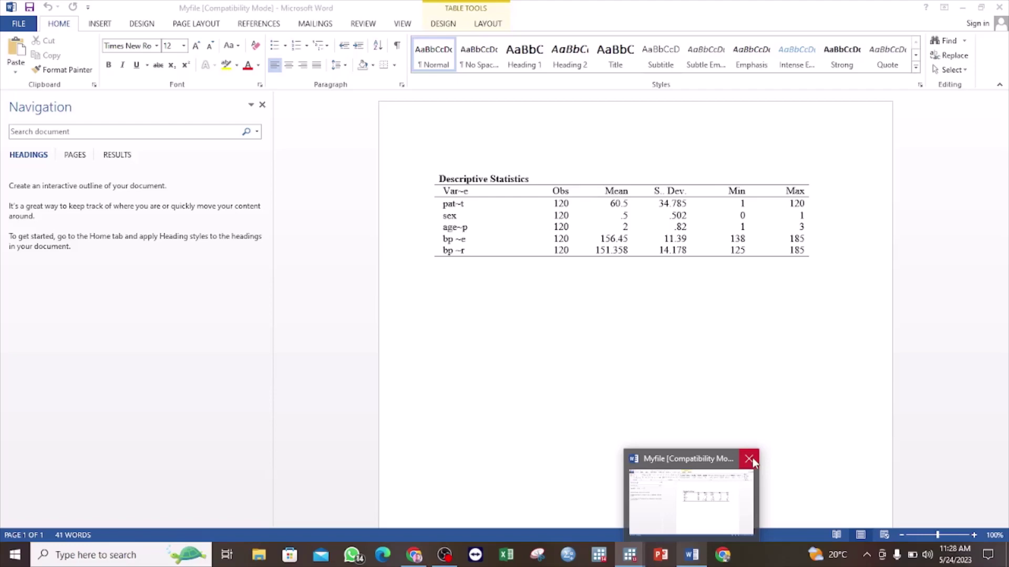
{"action": "left_click", "coordinate": [750, 459]}
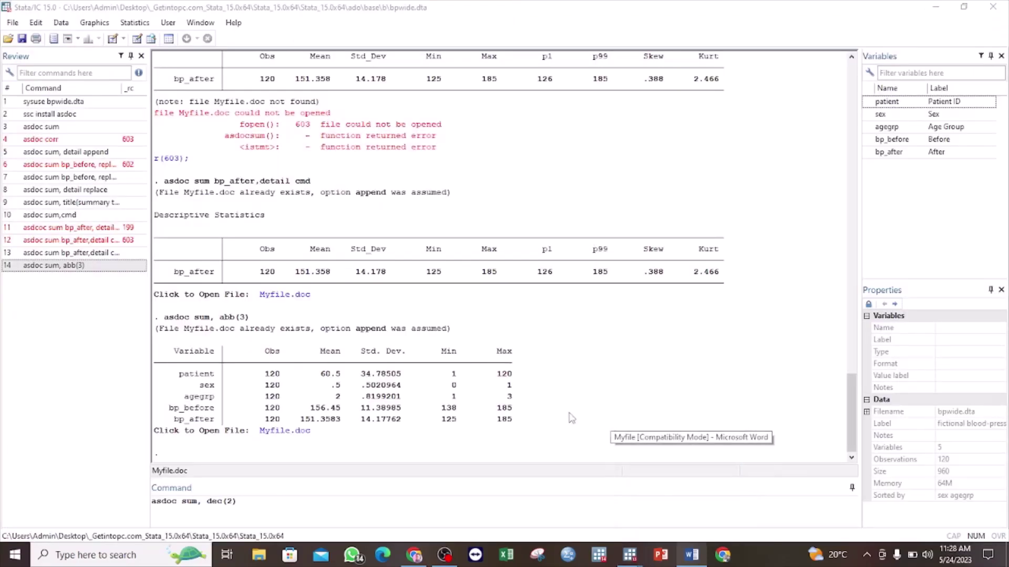
{"action": "left_click", "coordinate": [274, 497]}
{"action": "key", "text": "Return"}
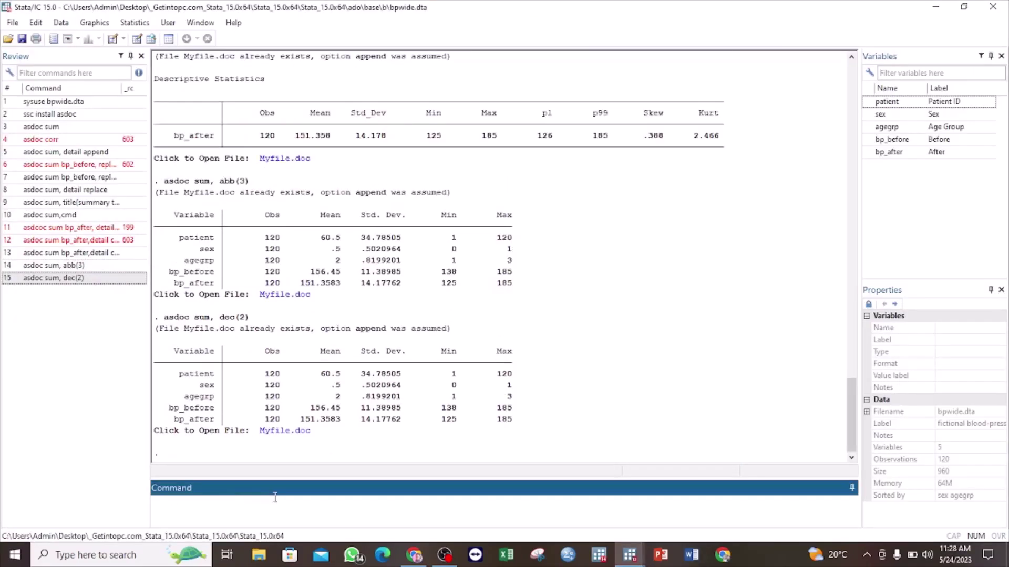
{"action": "left_click", "coordinate": [288, 432]}
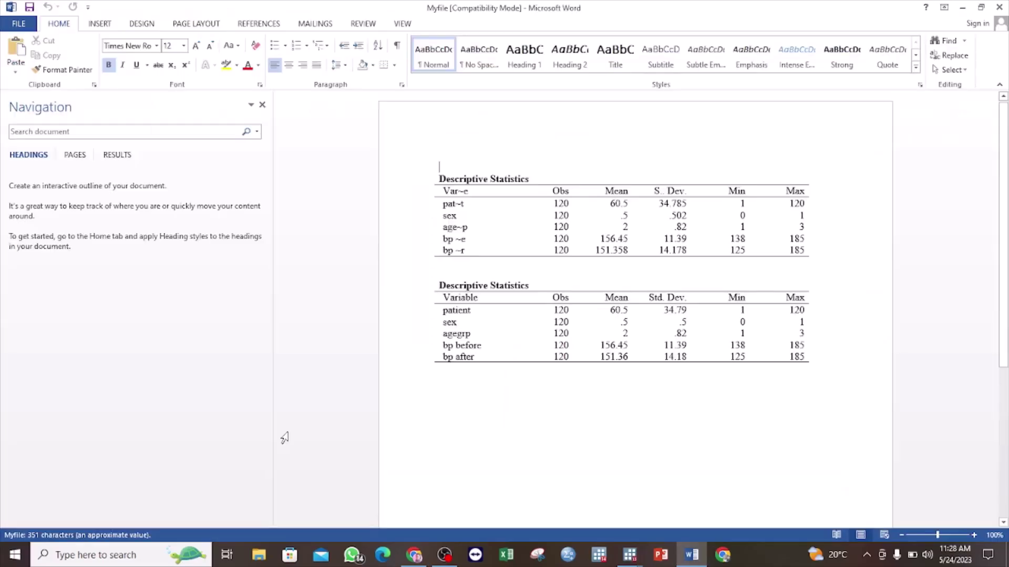
{"action": "left_click", "coordinate": [594, 332]}
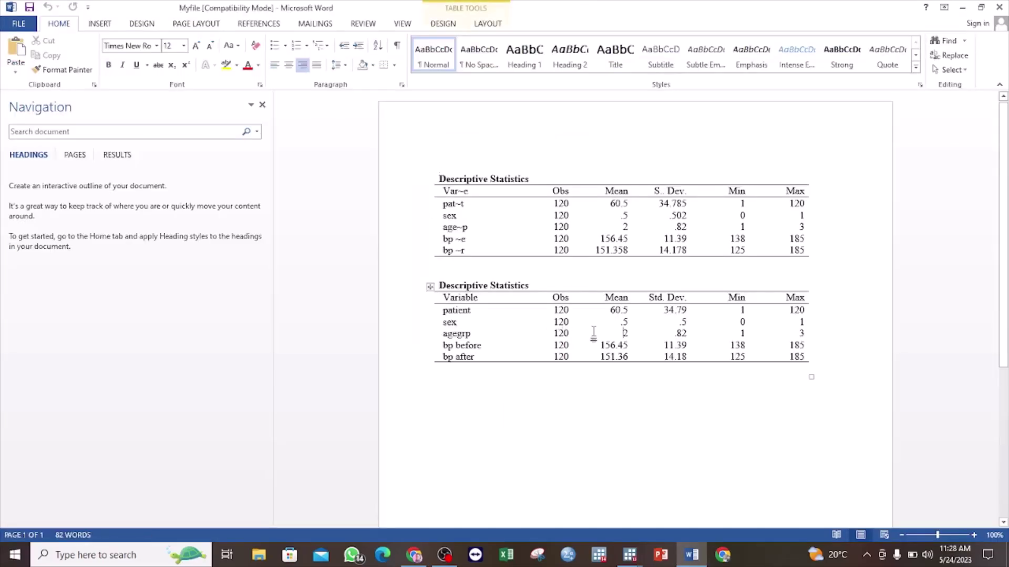
{"action": "left_click", "coordinate": [663, 333]}
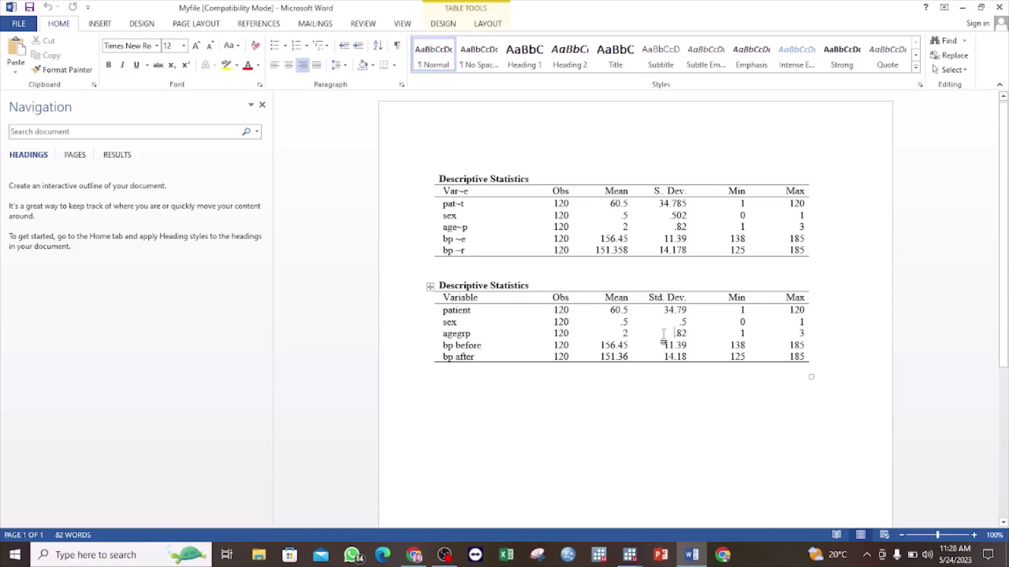
Examine the decimal places in the Std. Dev. column of the second Word table, and switch back to Stata.
{"action": "left_click", "coordinate": [686, 322]}
{"action": "left_click", "coordinate": [687, 322]}
{"action": "left_click", "coordinate": [429, 328]}
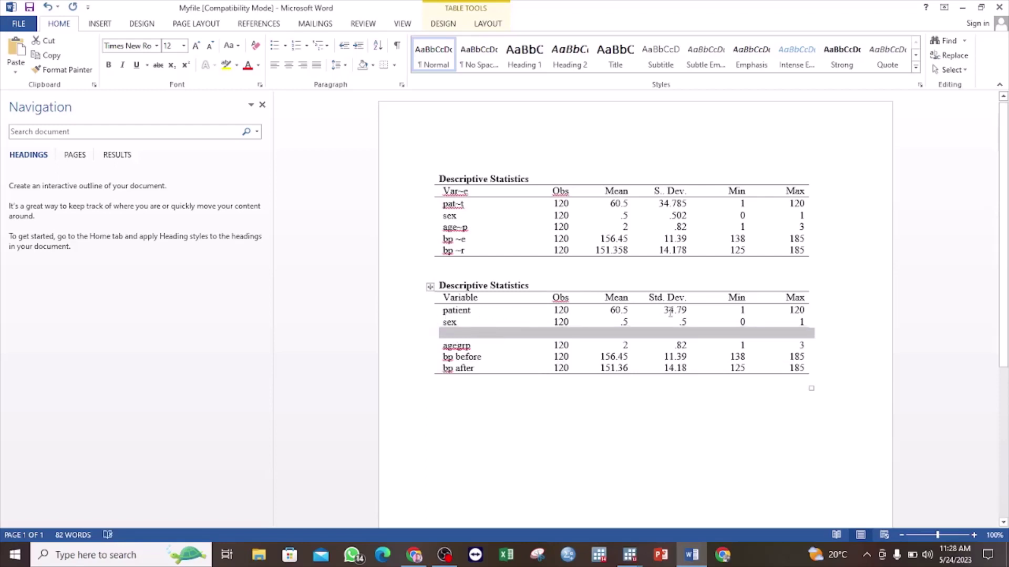
{"action": "left_click", "coordinate": [685, 321]}
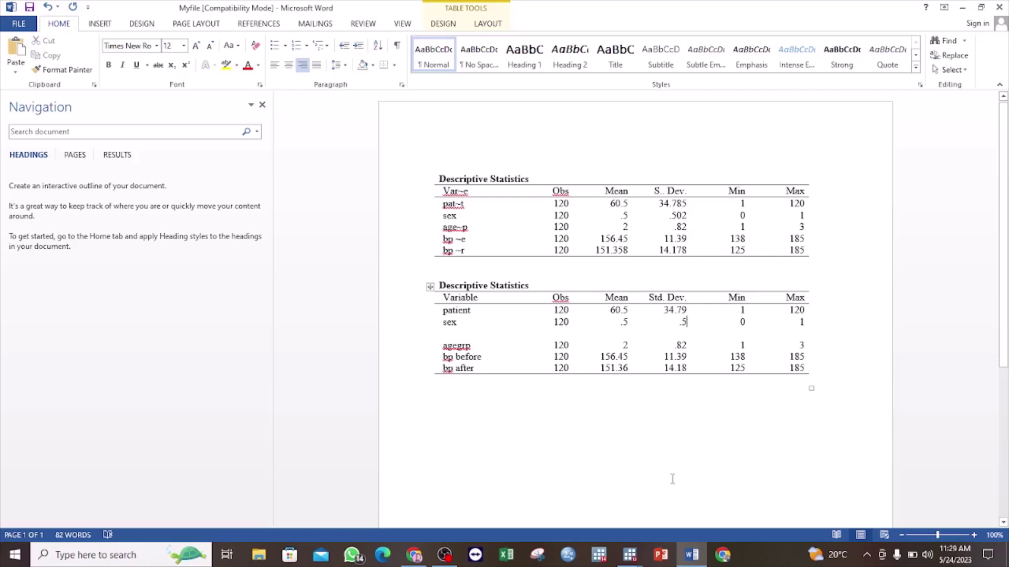
{"action": "mouse_move", "coordinate": [633, 558]}
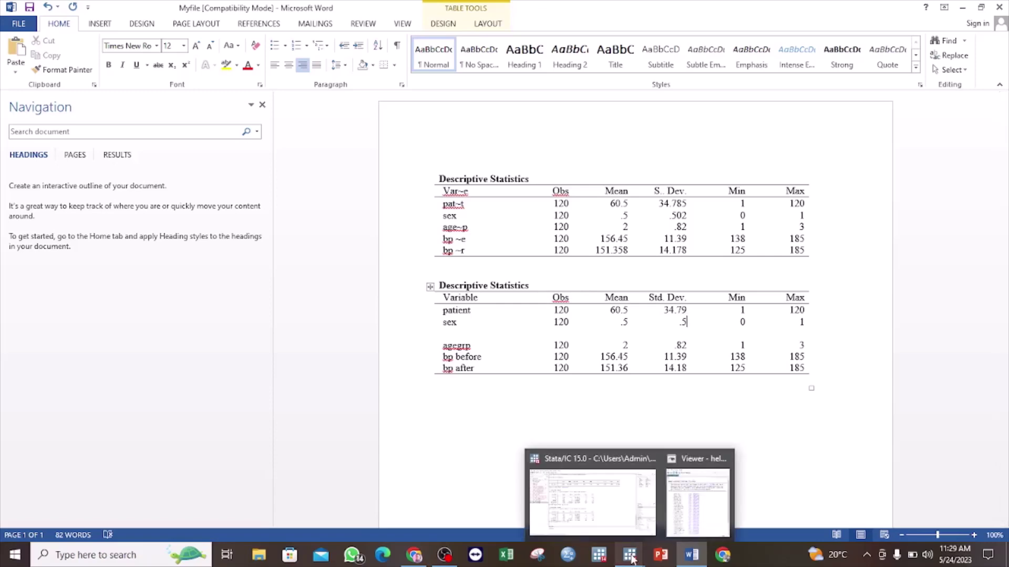
{"action": "left_click", "coordinate": [597, 509]}
Export summary statistics with two decimals and trailing zeros kept using asdoc sum, dec(2) tzok, and open Myfile.doc to check the Std. Dev. values.
{"action": "type", "text": "as"}
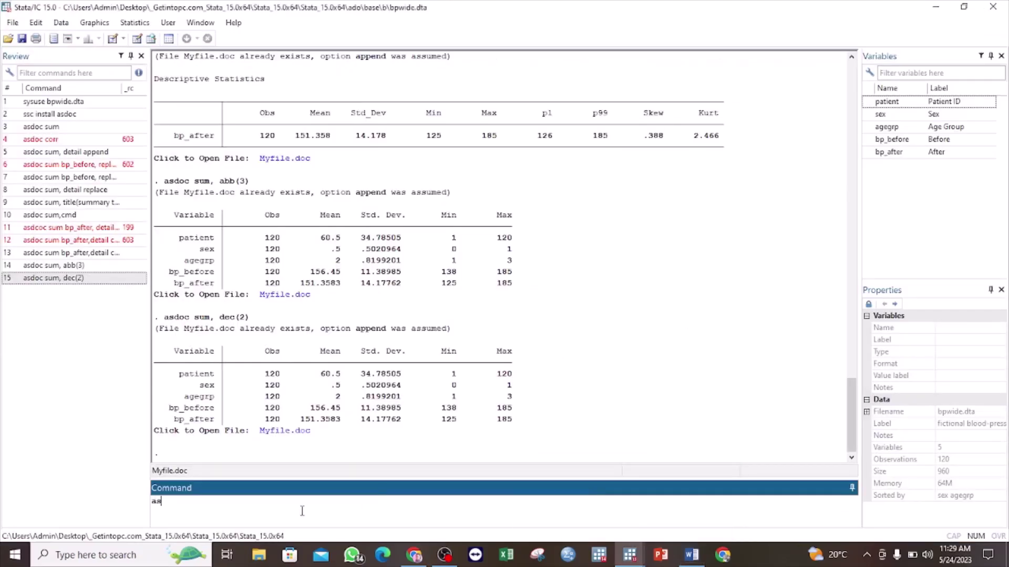
{"action": "type", "text": "doc sum, dec(2)"}
{"action": "type", "text": "tzok"}
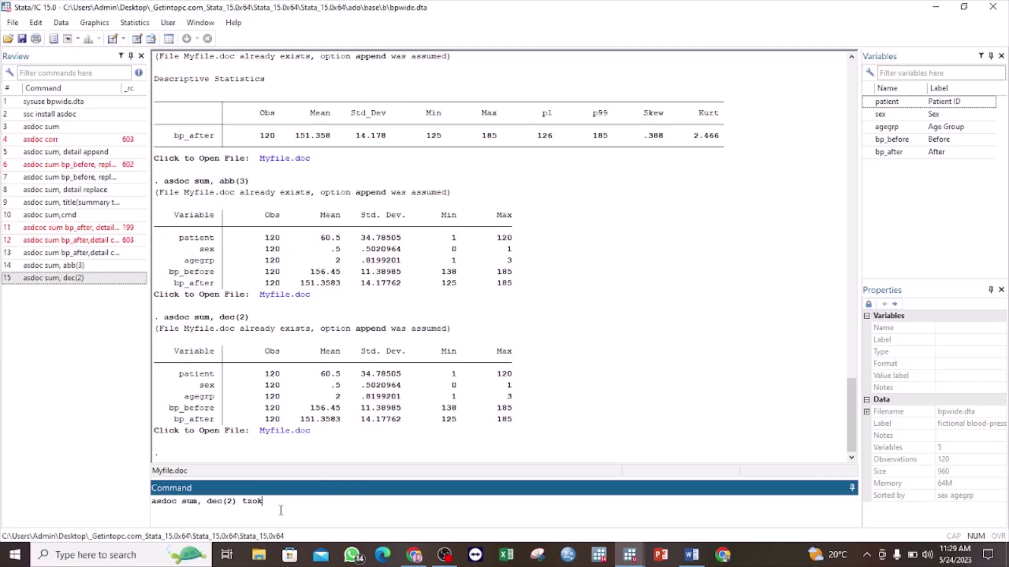
{"action": "key", "text": "Return"}
{"action": "key", "text": "Return"}
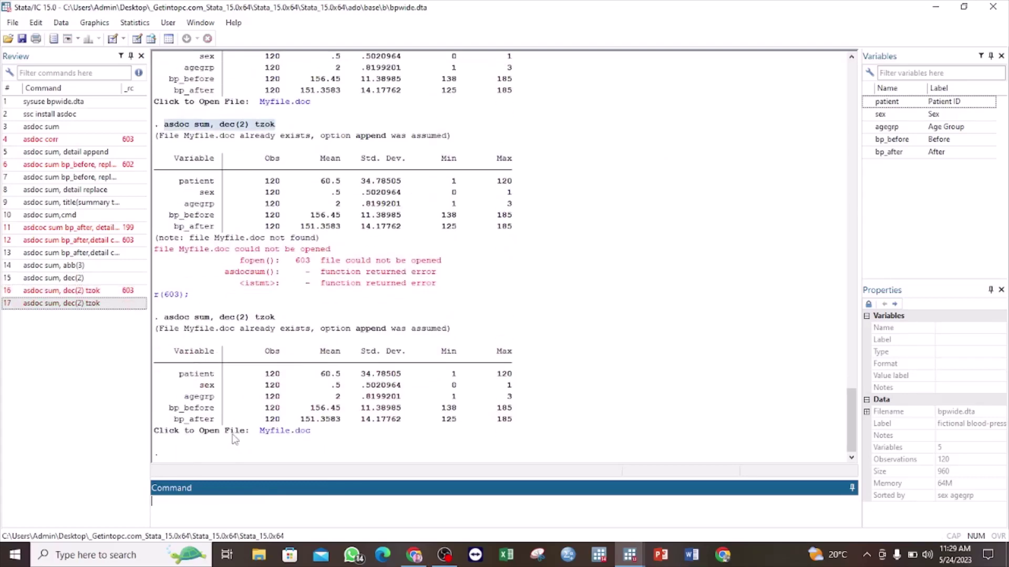
{"action": "left_click", "coordinate": [299, 431]}
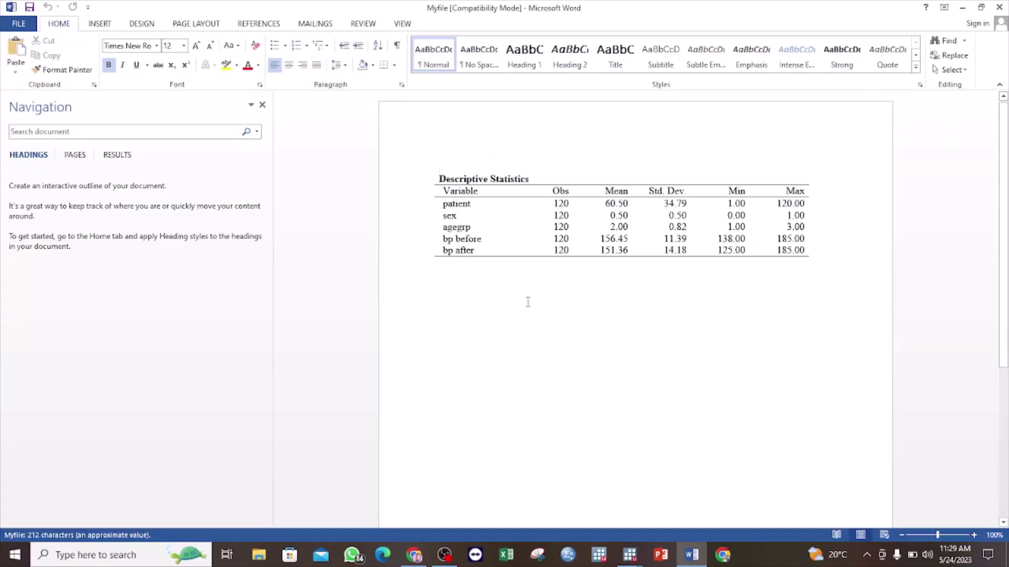
{"action": "left_click", "coordinate": [687, 219]}
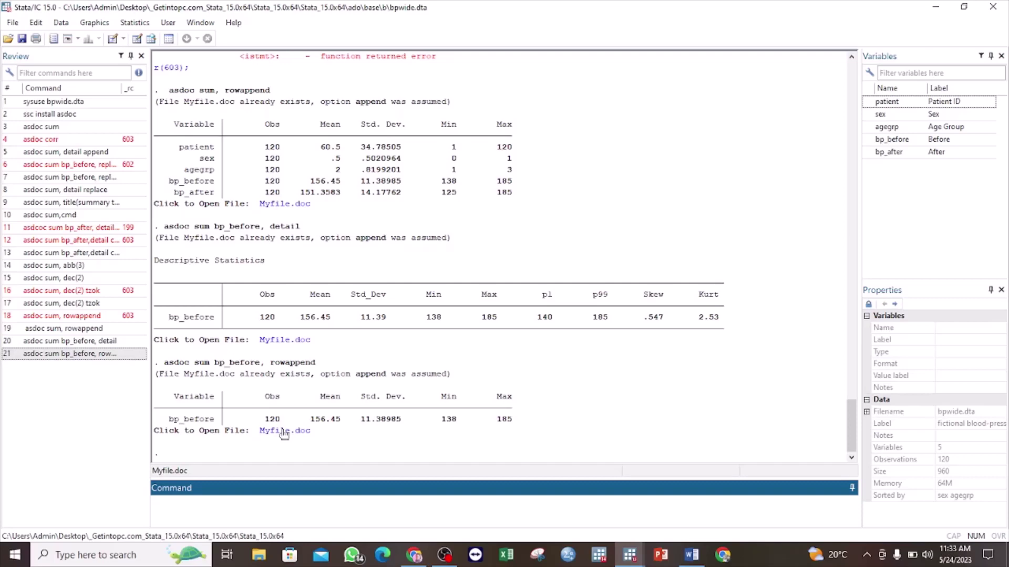
Open Myfile.doc to examine the bp before tables exported with detail and rowappend, and switch back to Stata.
{"action": "left_click", "coordinate": [284, 431]}
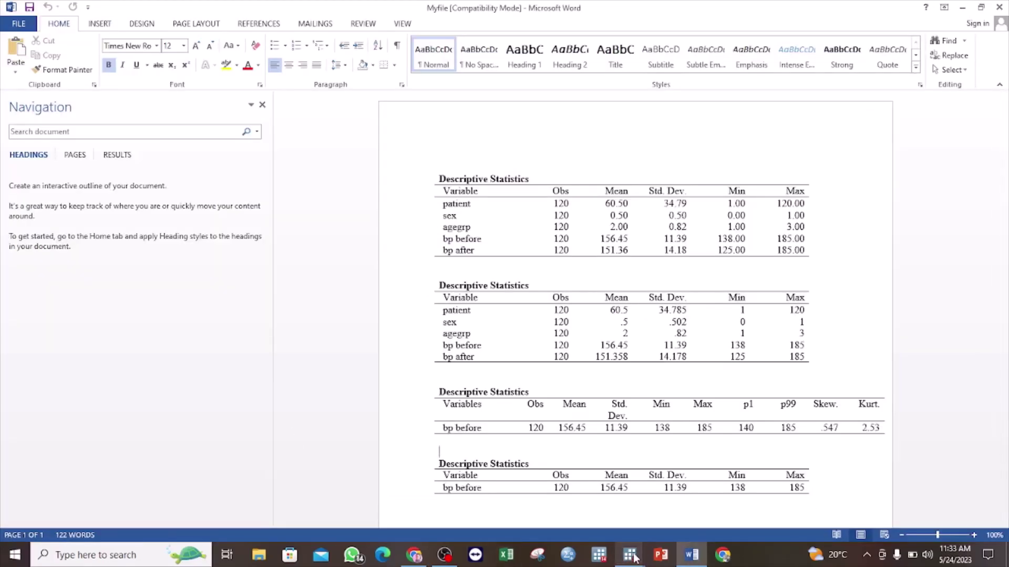
{"action": "mouse_move", "coordinate": [630, 558]}
{"action": "left_click", "coordinate": [597, 500]}
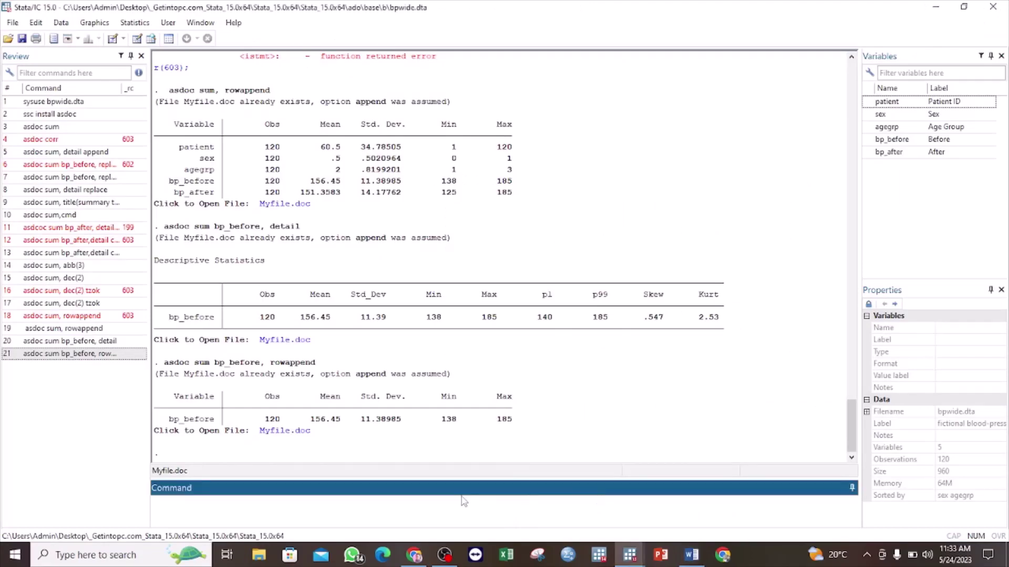
Try to direct the asdoc export to a file named output by running asdoc, save (output).
{"action": "left_click", "coordinate": [334, 509]}
{"action": "type", "text": "asdoc, save (output)"}
{"action": "key", "text": "Return"}
Export detailed bp_after statistics to a separate Word file using asdoc sum bp_after, detail save(output), and open output.doc.
{"action": "type", "text": "asd"}
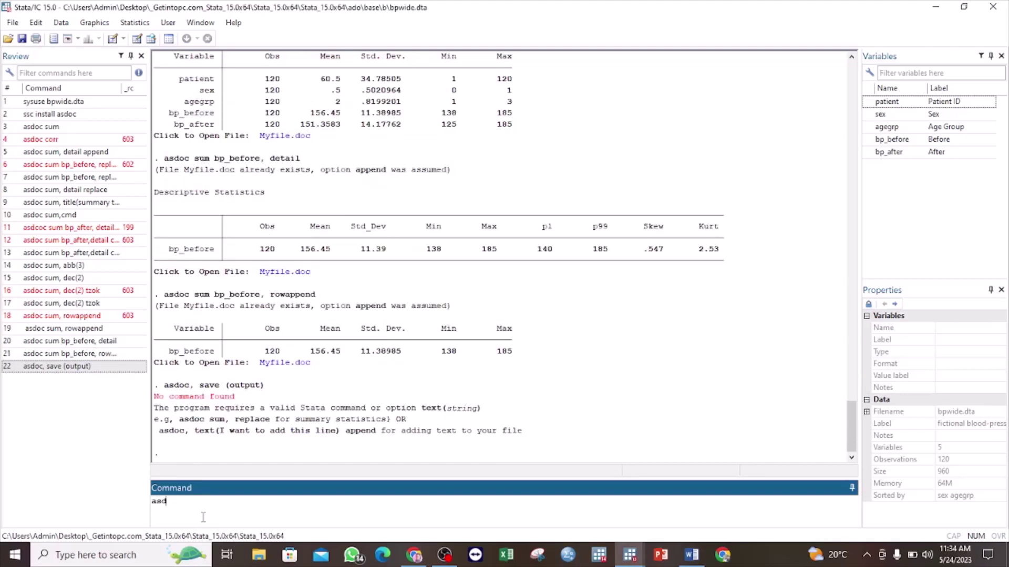
{"action": "type", "text": "oc"}
{"action": "key", "text": "BackSpace"}
{"action": "type", "text": "sum bp_after, detail s"}
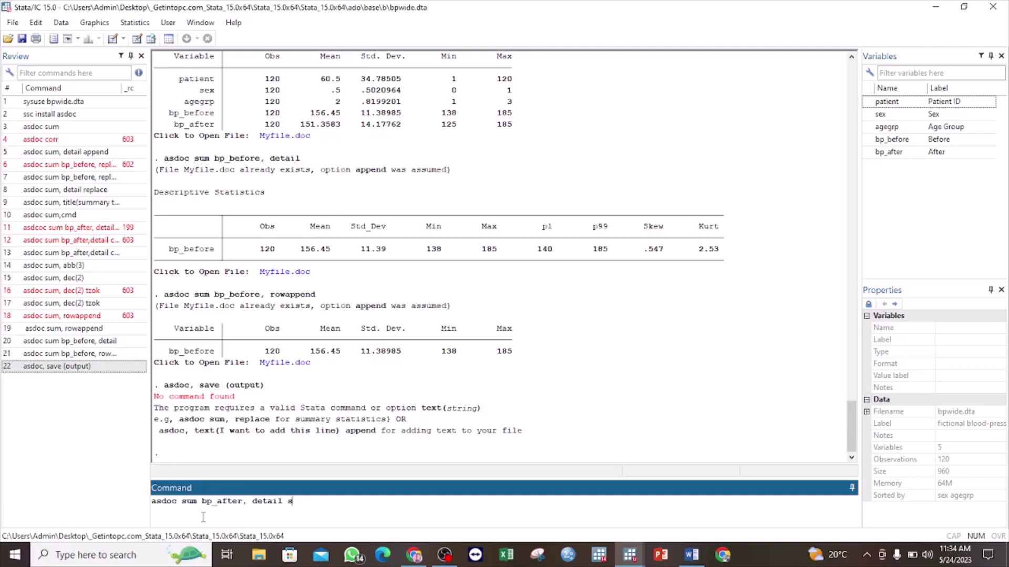
{"action": "type", "text": "ave(output)"}
{"action": "key", "text": "Return"}
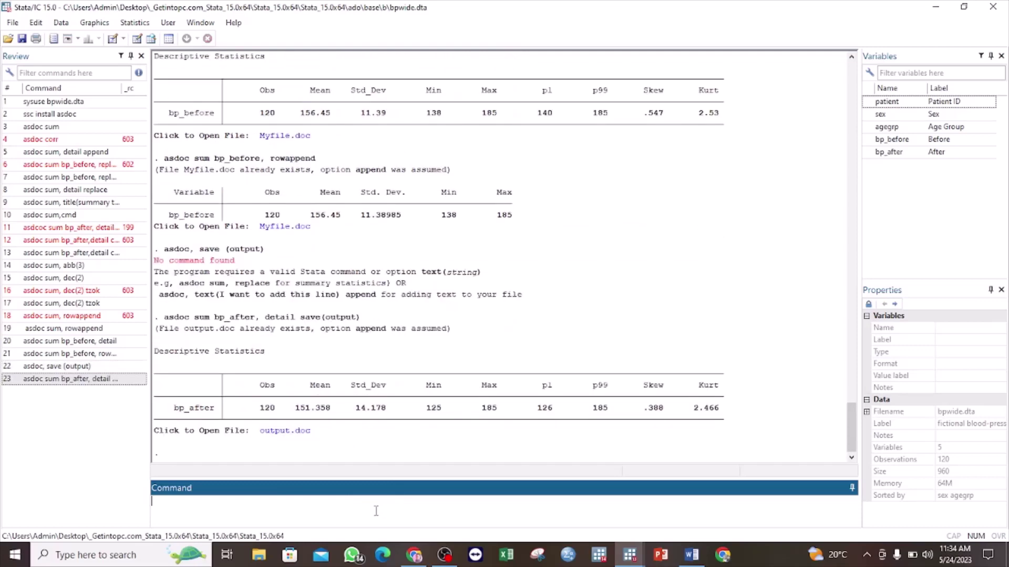
{"action": "left_click", "coordinate": [281, 431]}
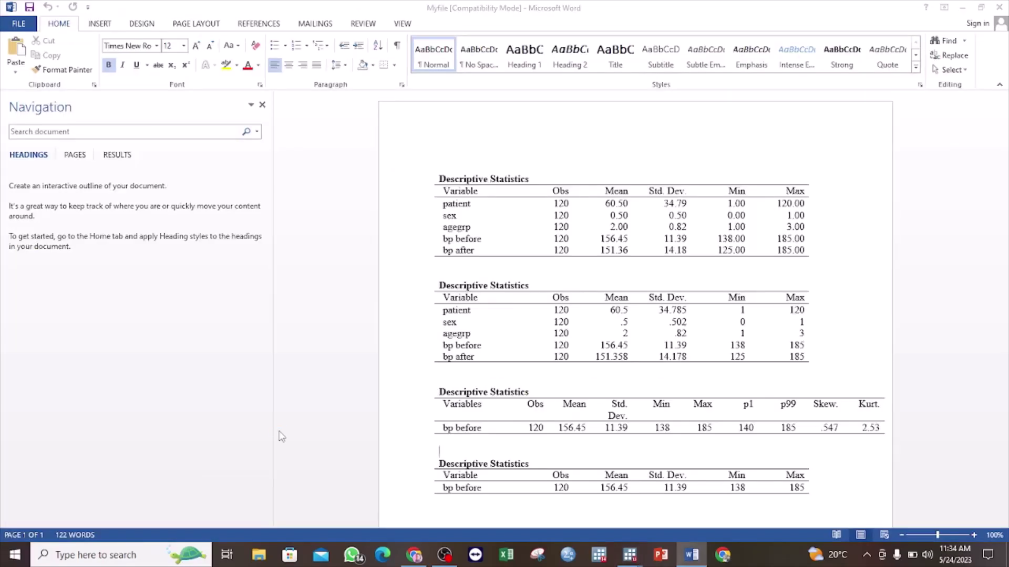